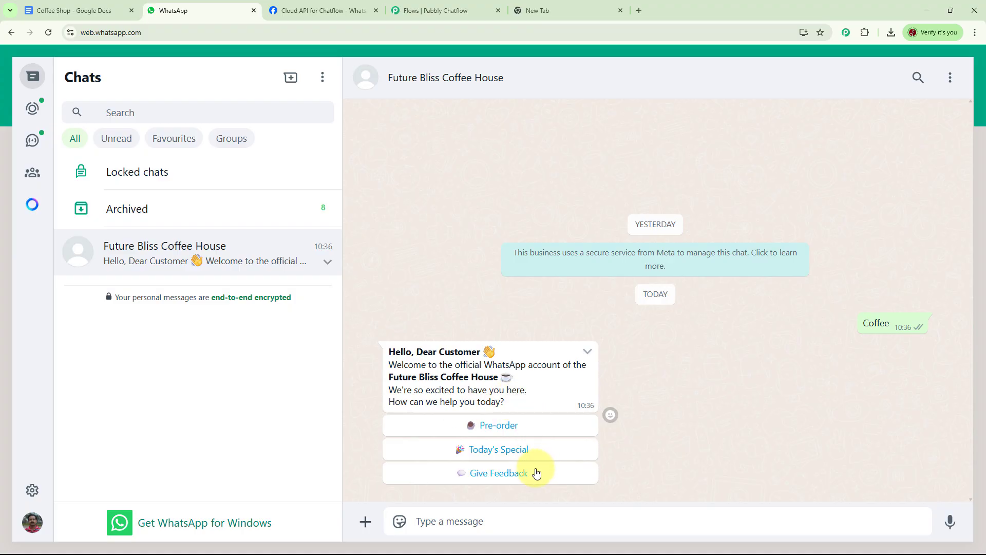
In the Future Bliss Coffee House chat, choose Pre-order, select Coffee and order a Cappuccino.
click(496, 425)
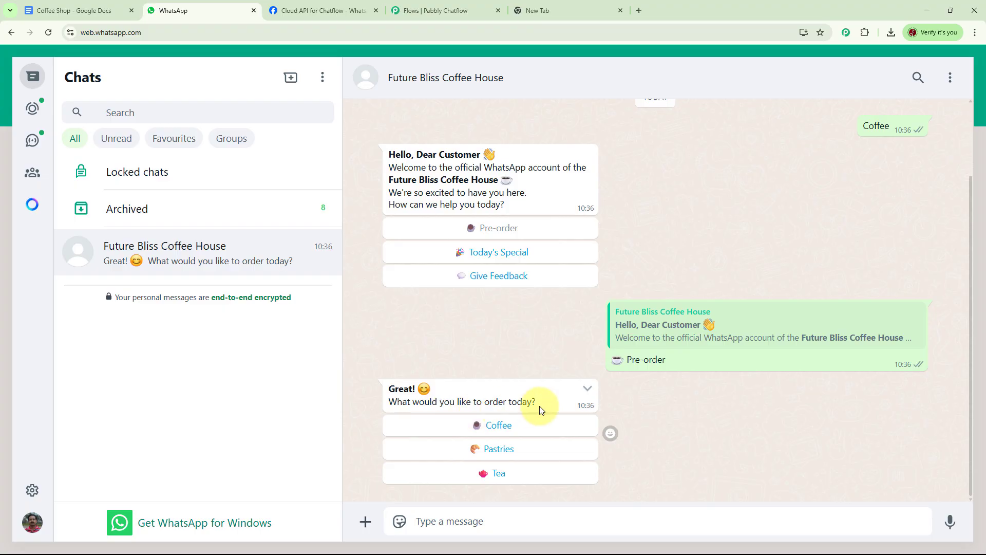
click(508, 430)
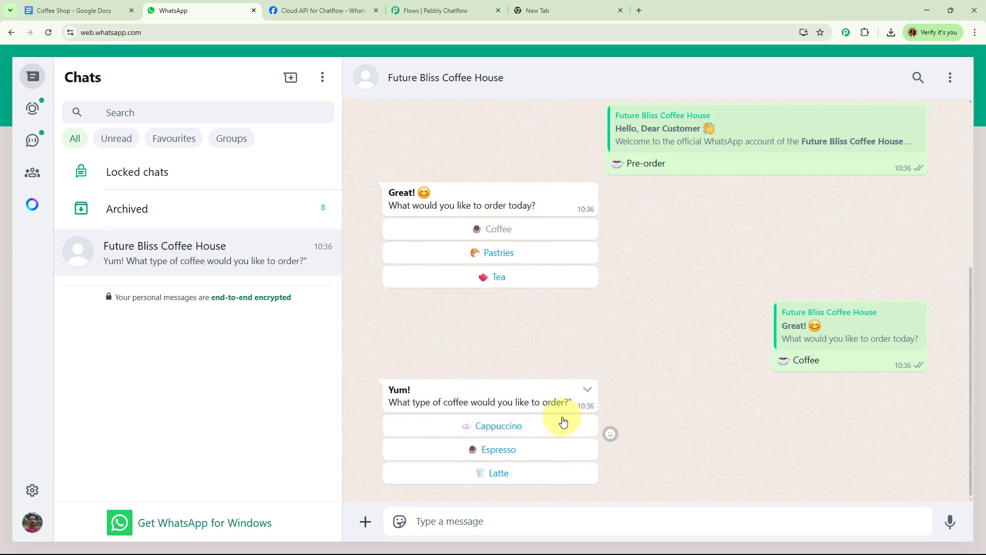
click(519, 426)
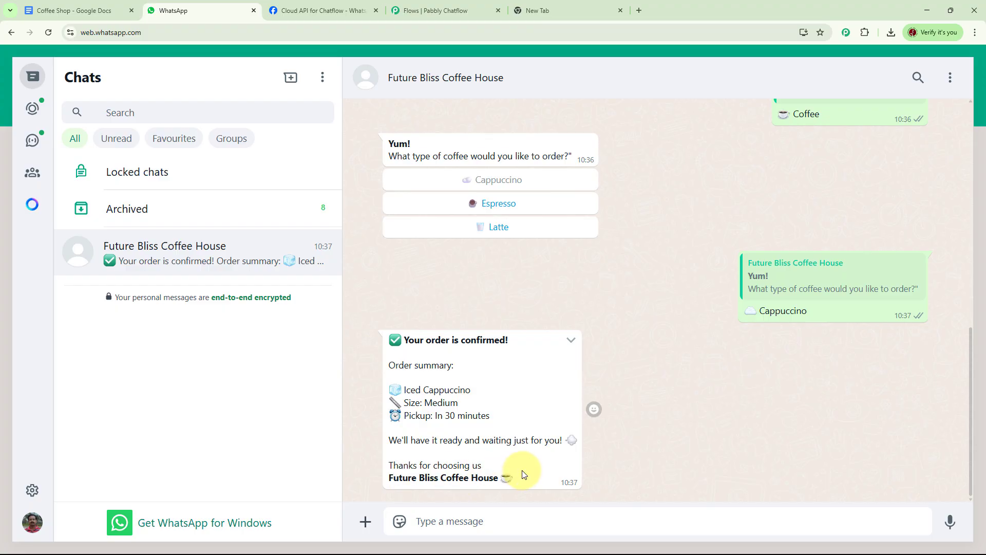
From the chatbot's welcome message, request Today's Special and give feedback with the rating Excellent.
scroll(709, 429, up, 10)
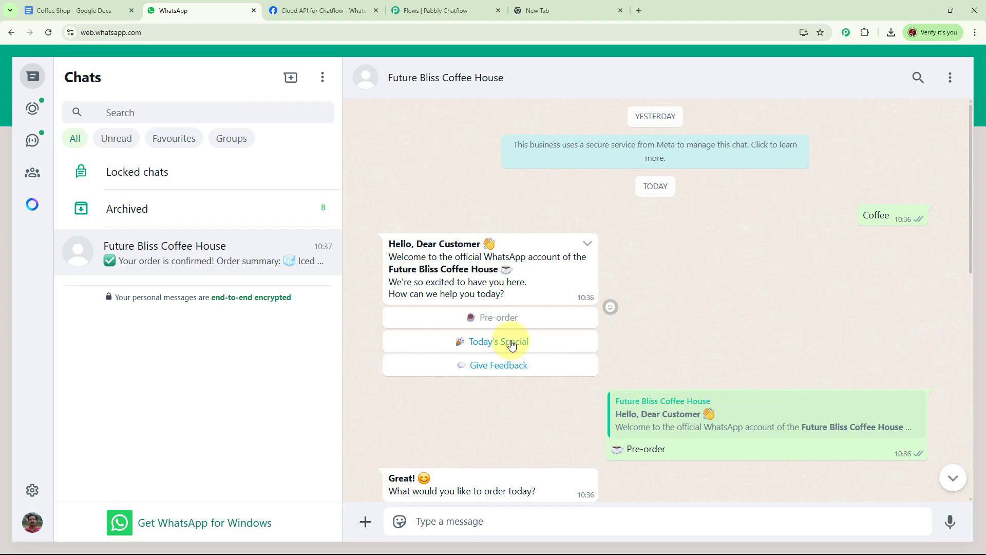
click(513, 343)
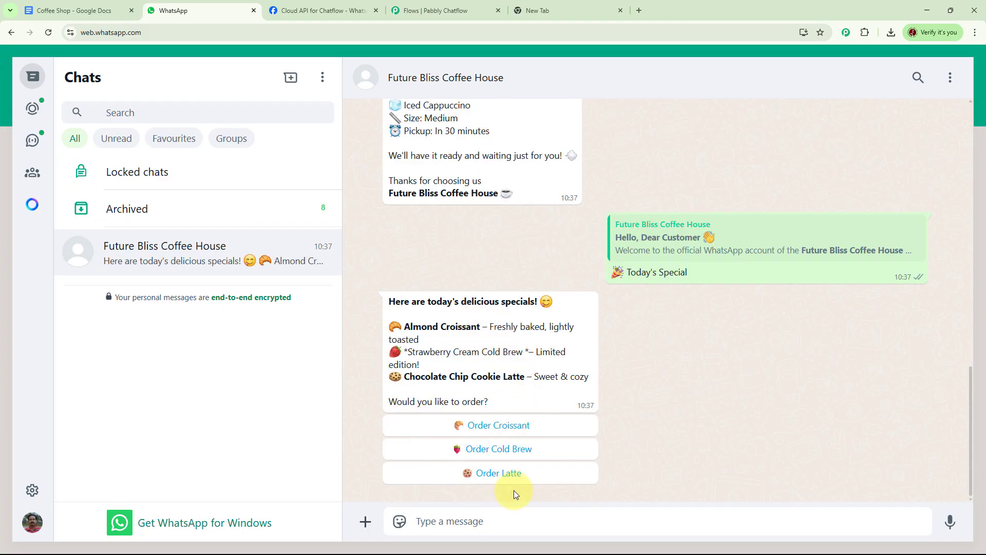
scroll(705, 420, up, 10)
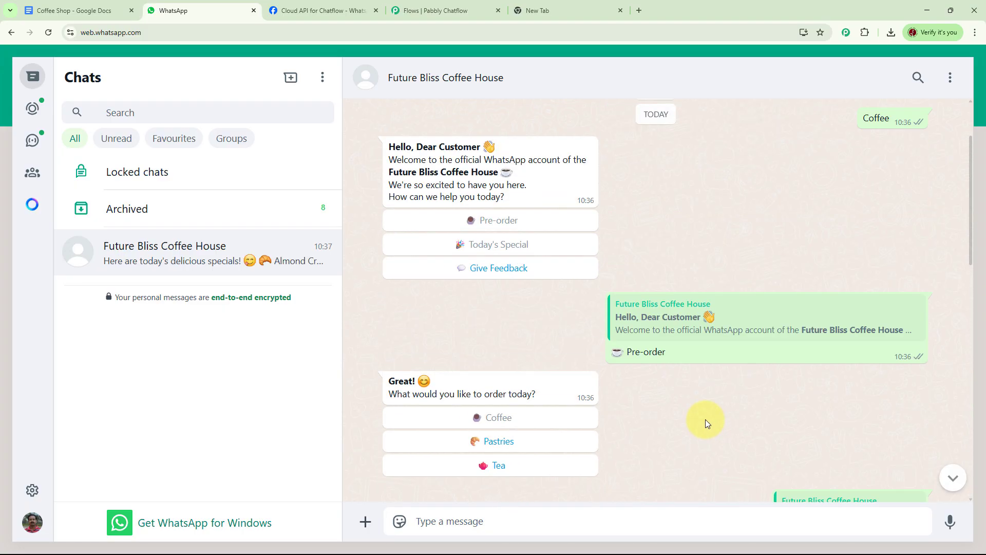
click(516, 371)
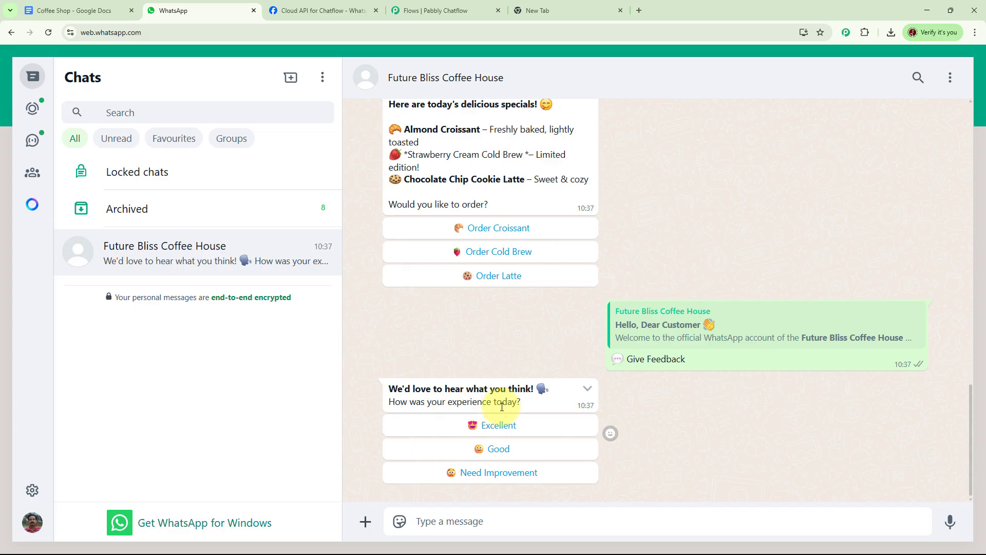
click(519, 426)
scroll(729, 362, up, 5)
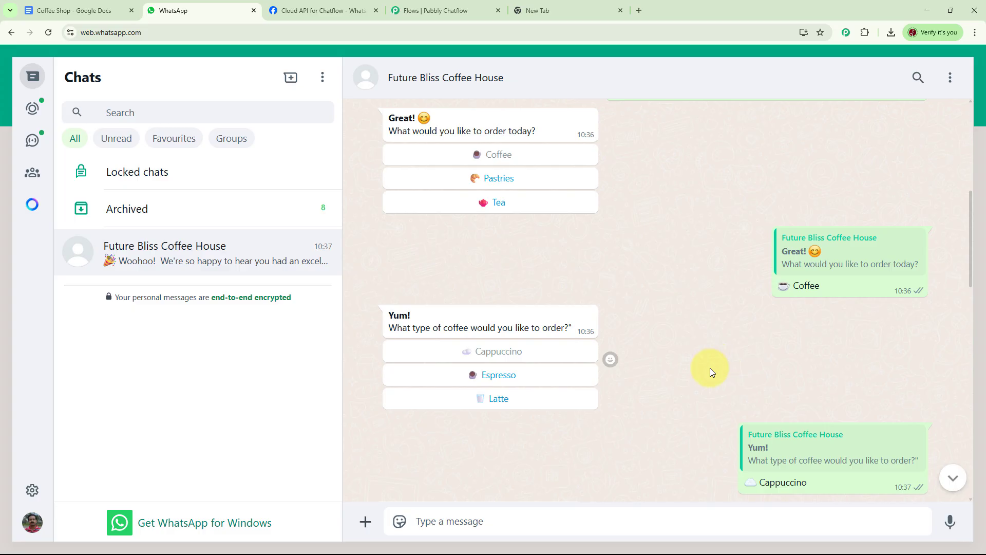
Load pabbly.com/chatflow in the empty browser tab.
click(599, 8)
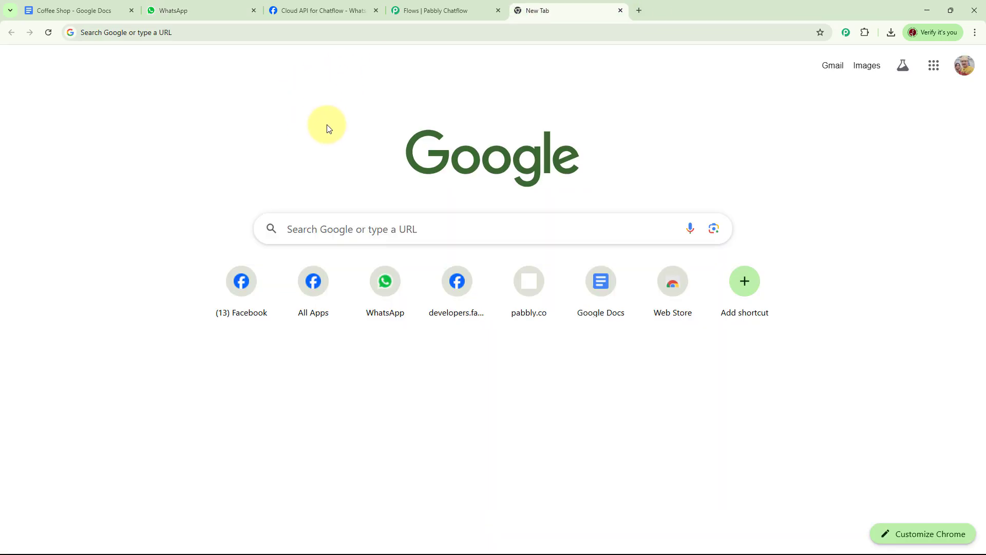
click(264, 34)
text(pabbl)
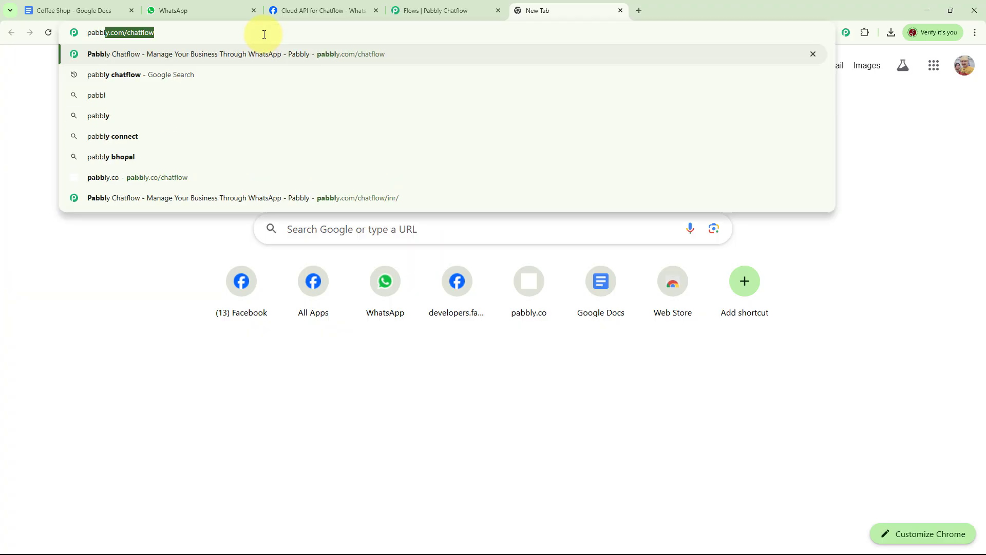
text(y.)
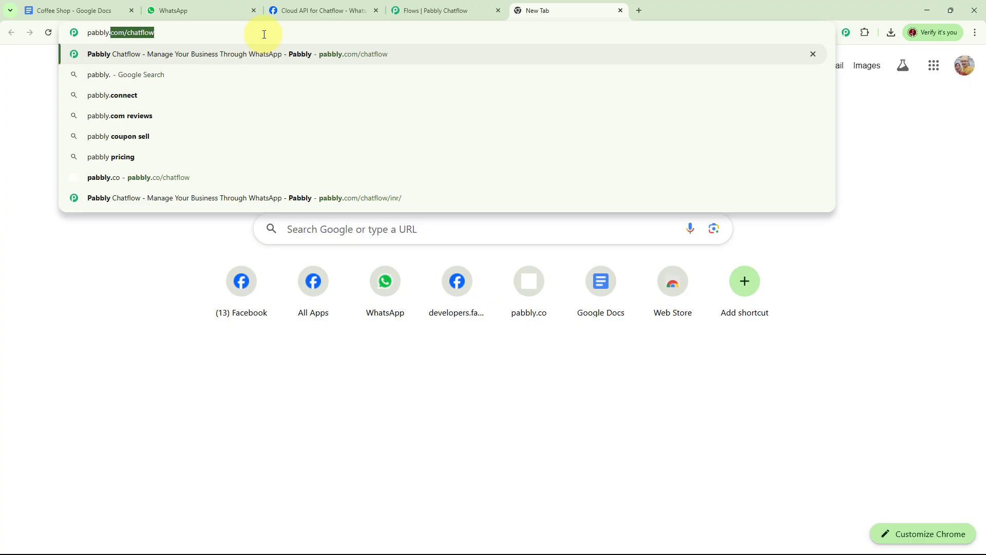
text(com/c)
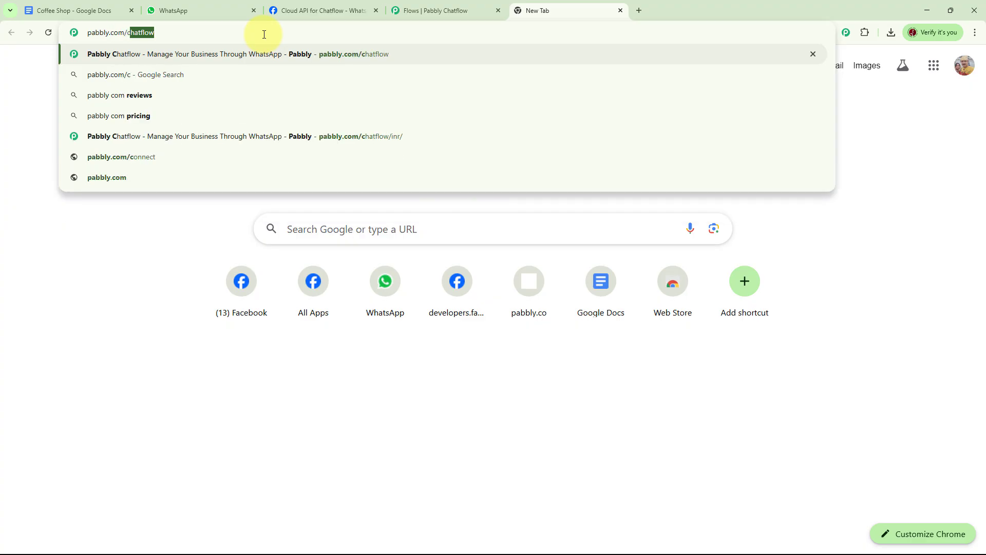
text(hatflow)
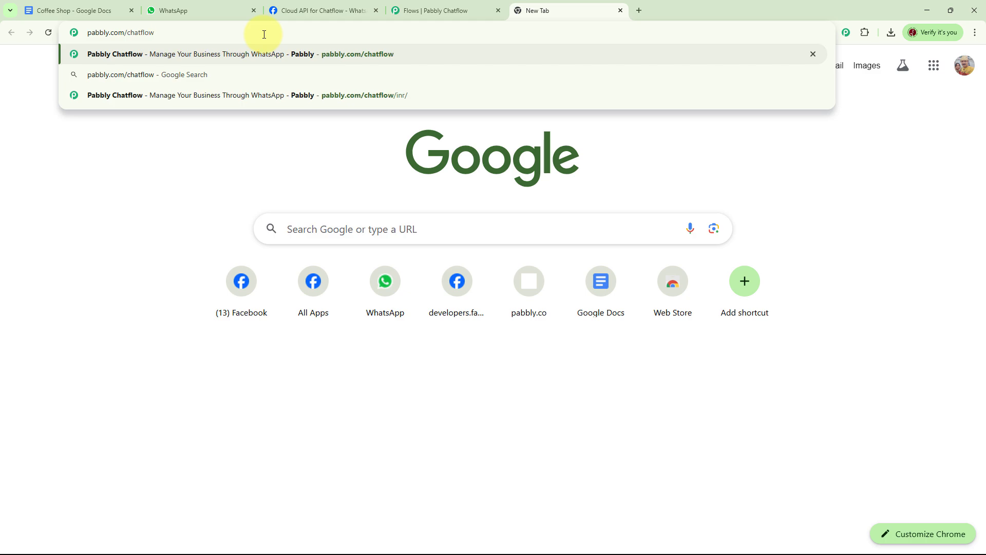
key(Return)
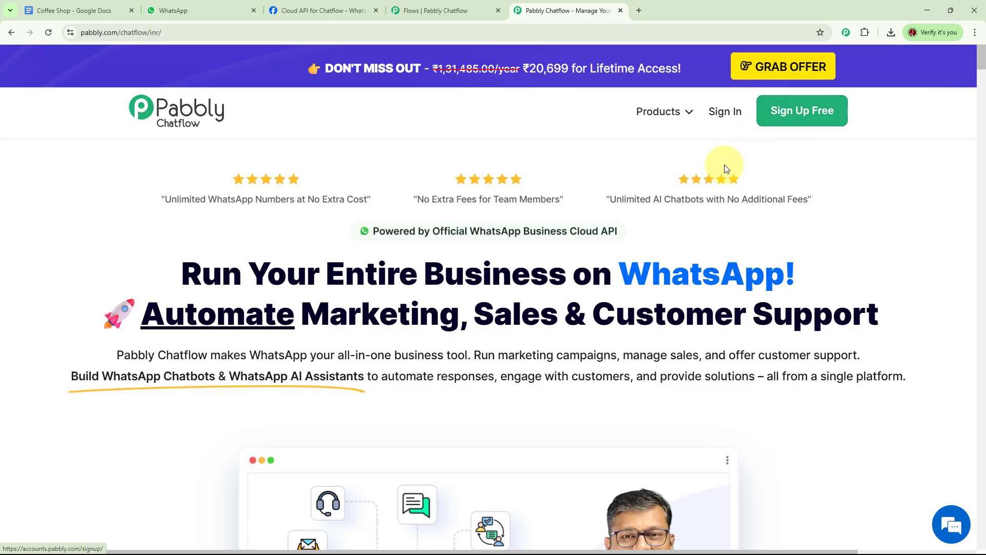
Sign in to Pabbly and access the Pabbly Chatflow application.
click(724, 115)
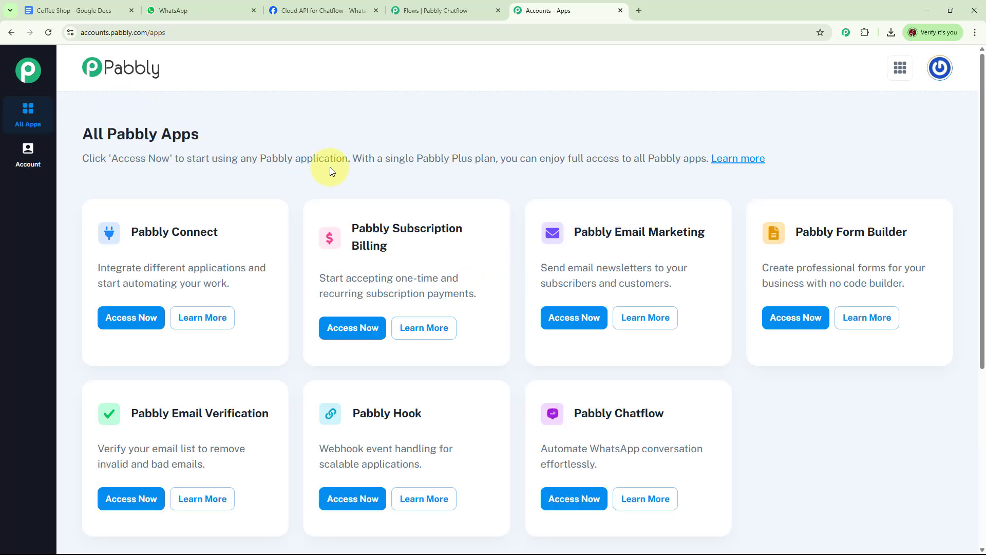
scroll(821, 293, down, 3)
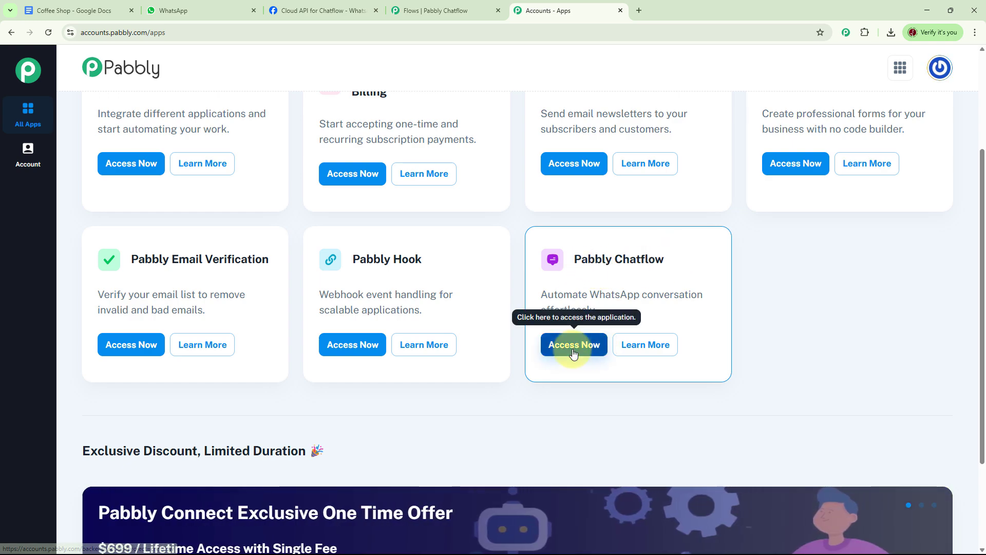
click(574, 345)
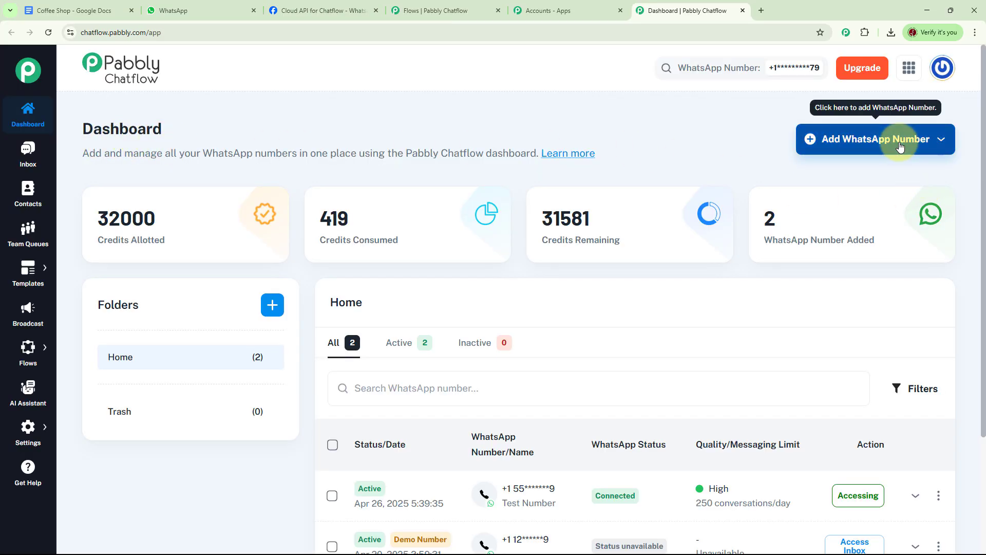
Examine the options for adding a WhatsApp number, the list of added numbers and the folder creation form.
click(941, 140)
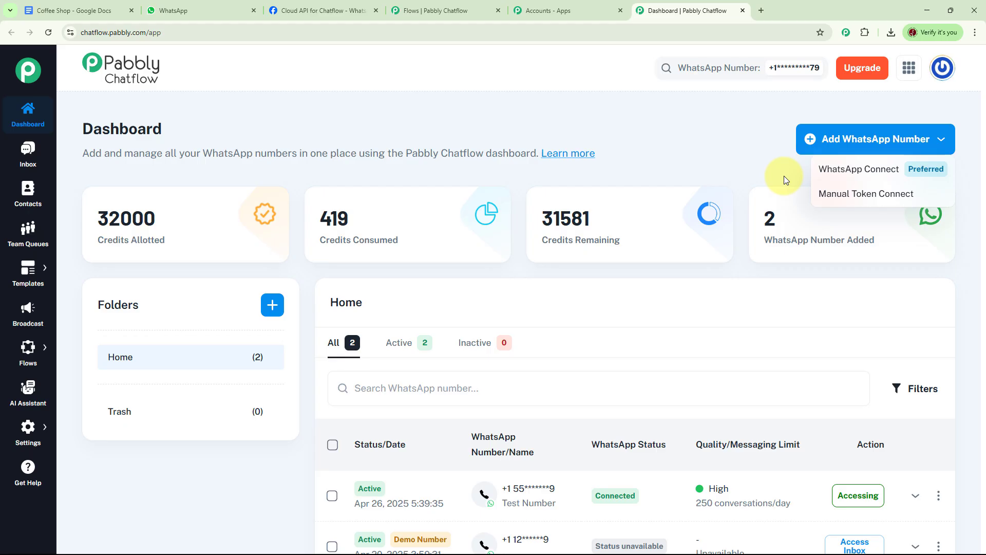
click(750, 190)
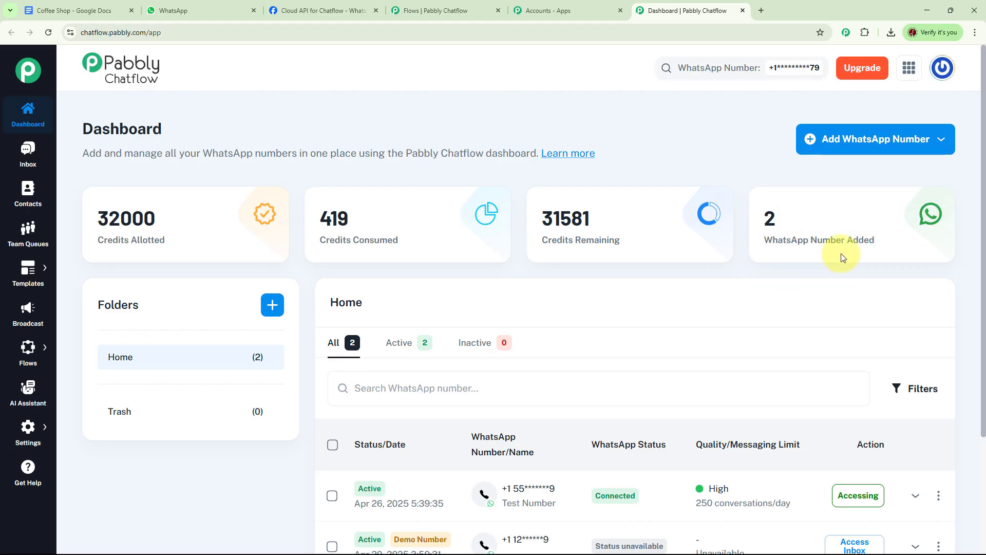
scroll(811, 273, down, 3)
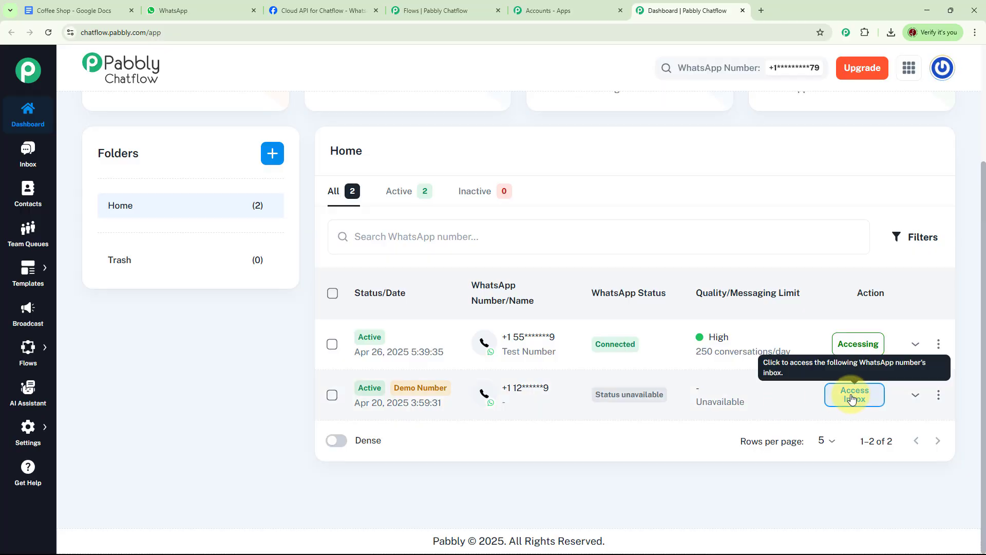
scroll(563, 331, up, 3)
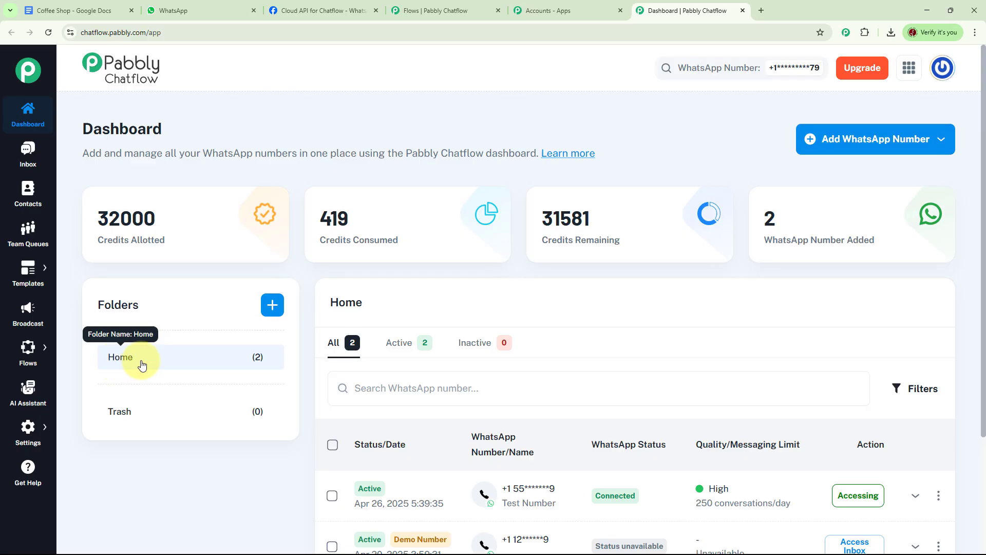
click(273, 305)
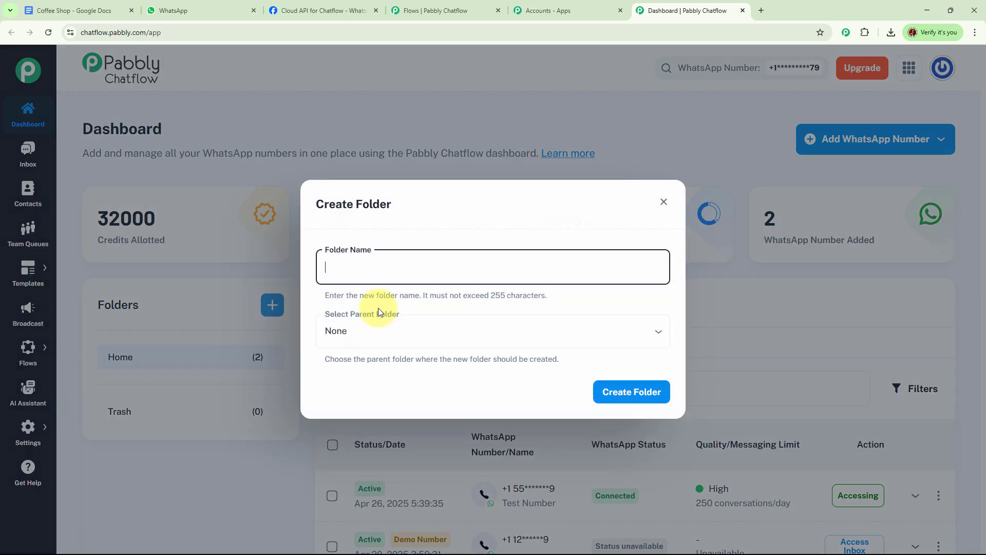
click(664, 204)
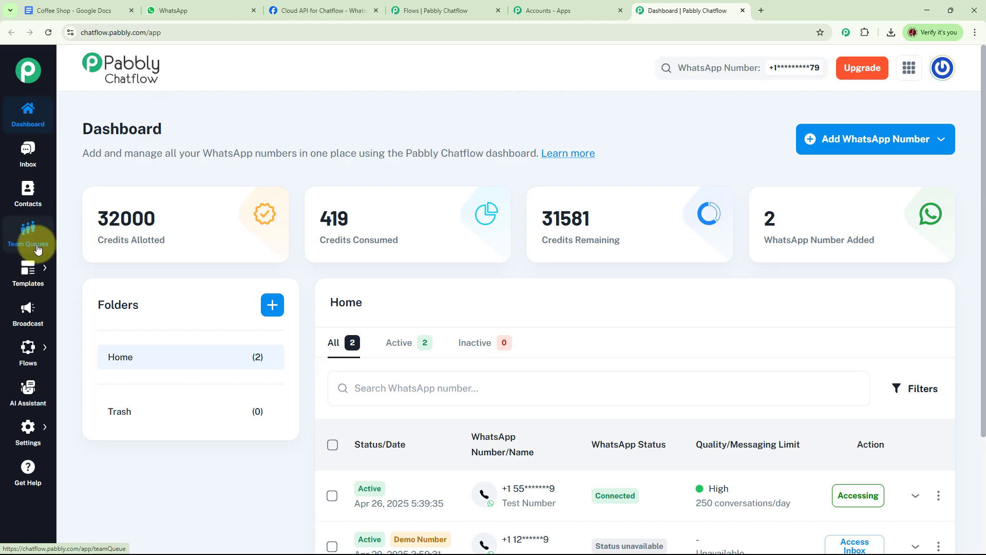
Open the Flow Builder overview and check its total, active and inactive flow counters.
mouse_move(34, 276)
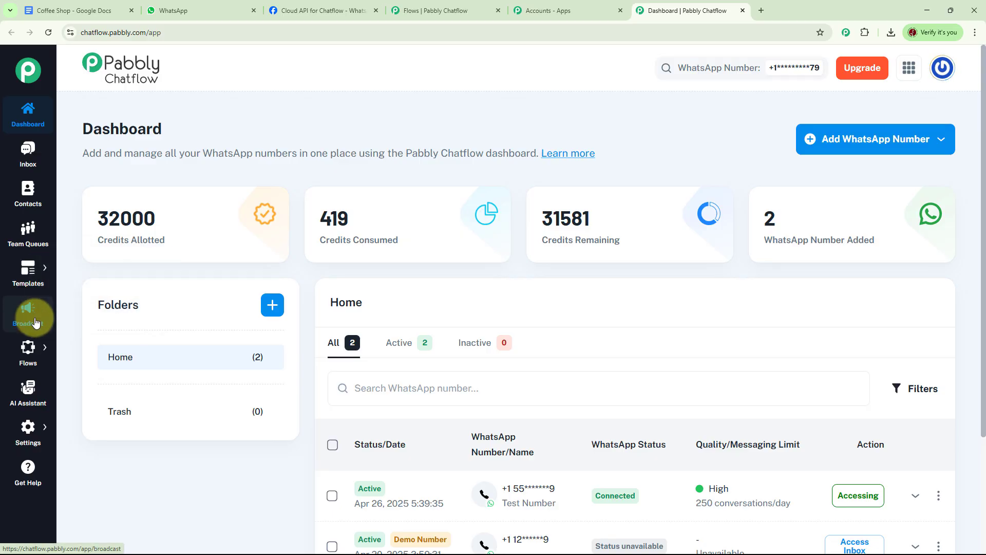
mouse_move(33, 349)
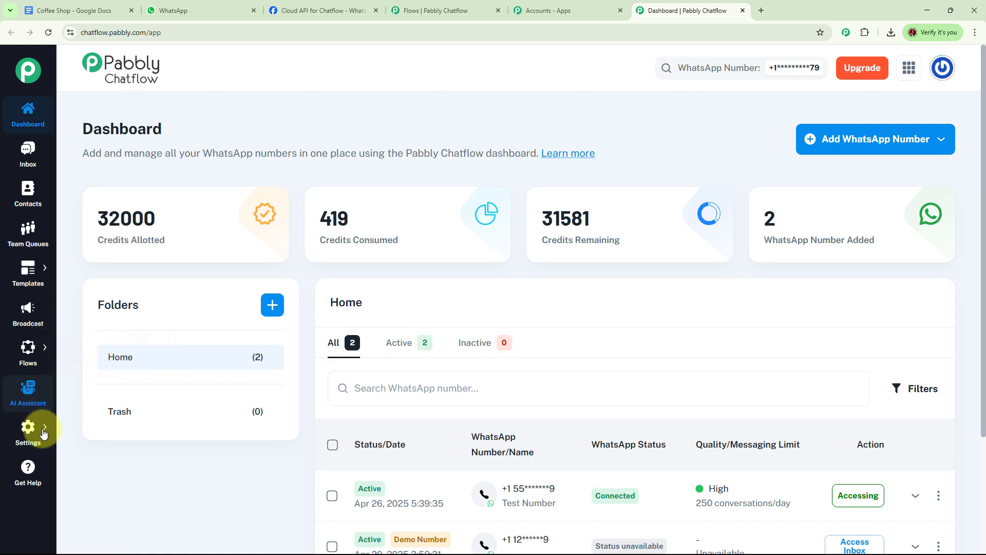
mouse_move(41, 437)
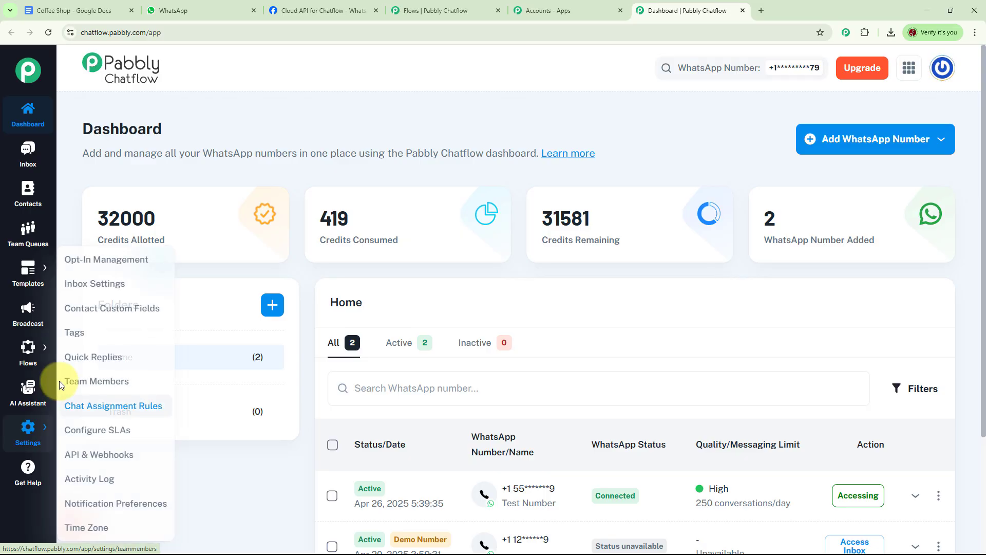
click(80, 342)
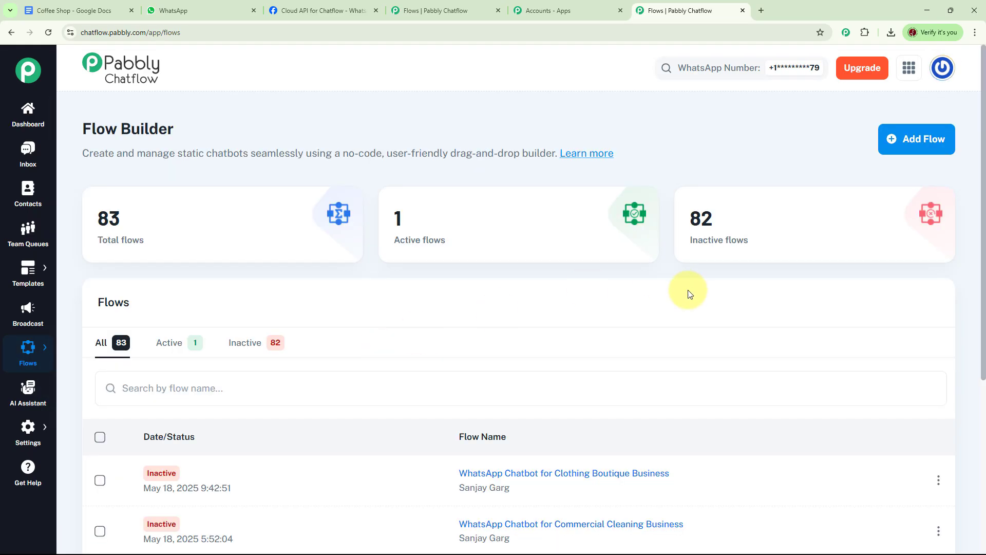
mouse_move(110, 234)
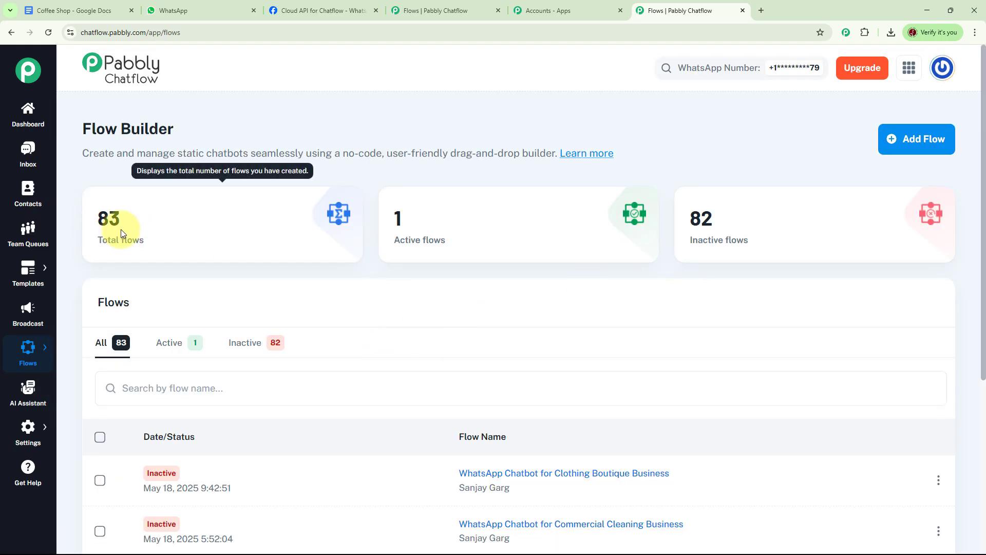
mouse_move(740, 243)
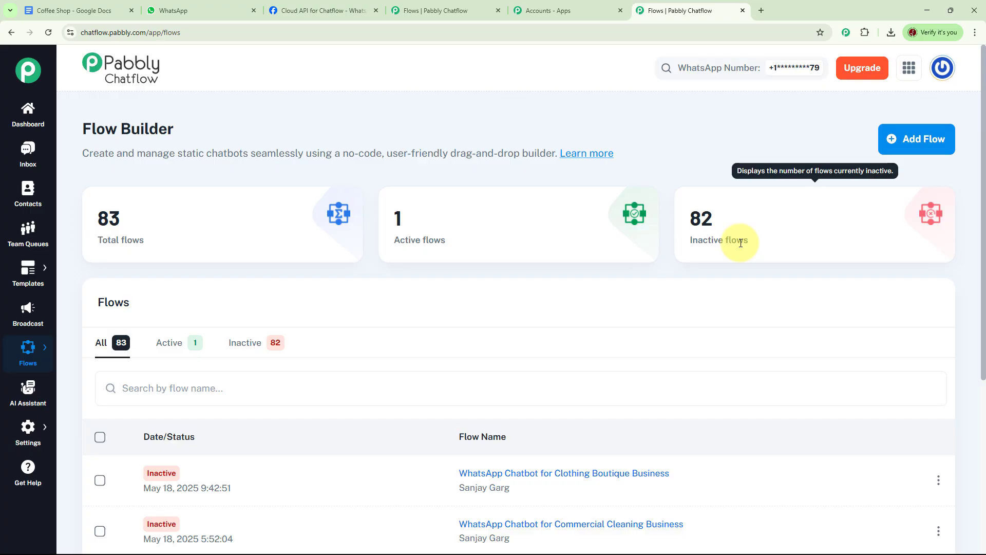
mouse_move(423, 251)
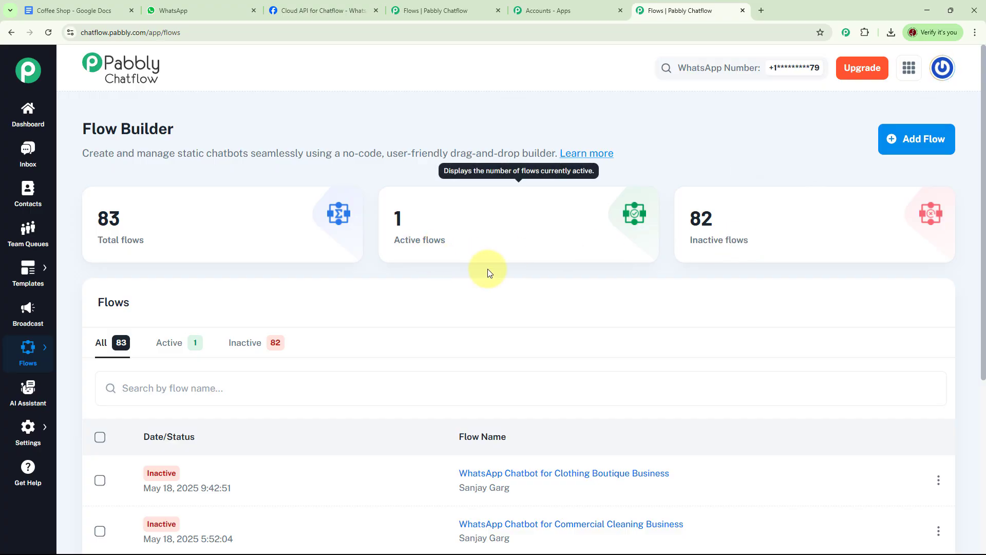
Open the flow "WhatsApp Chatbot for Coffee Shop" from the list of flows.
scroll(592, 303, down, 5)
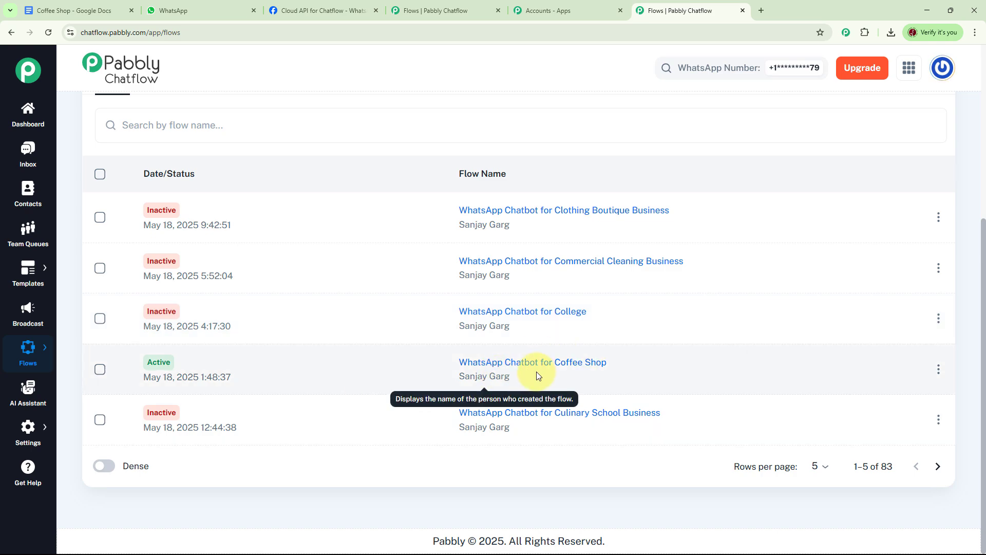
mouse_move(575, 369)
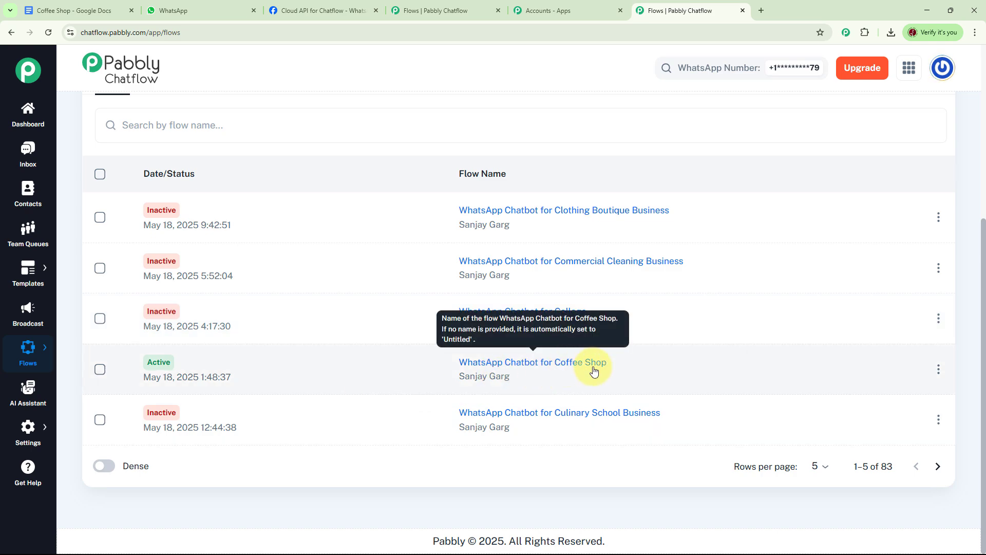
click(563, 366)
Deactivate the existing flow "WhatsApp Chatbot for Coffee Shop" and save it.
scroll(791, 411, down, 3)
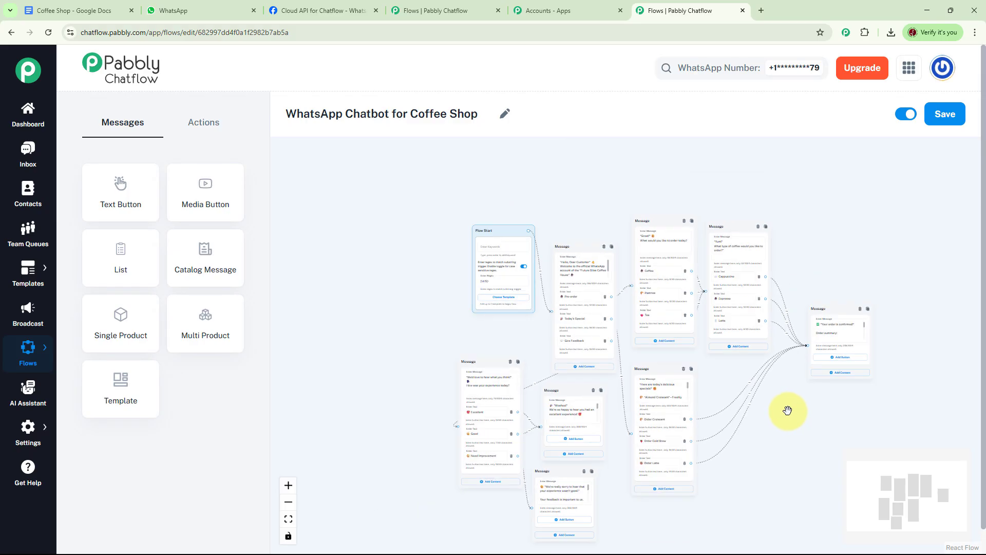
scroll(737, 374, down, 1)
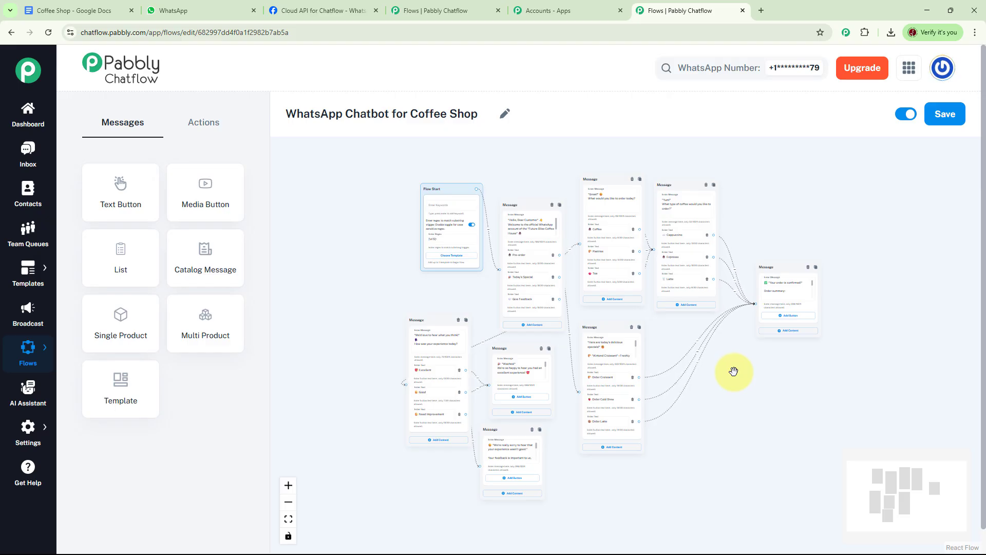
click(906, 114)
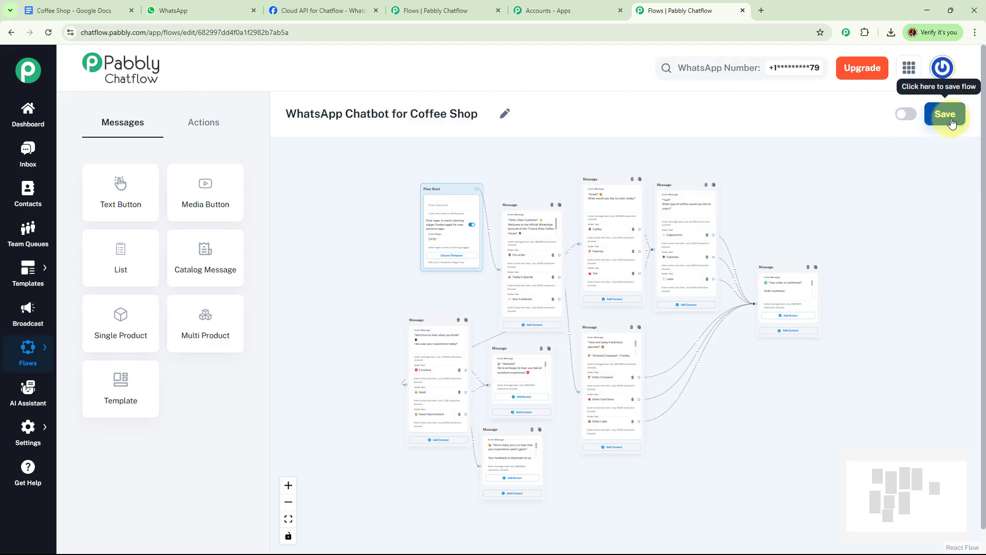
Add a new flow from the flows overview and name it "WhatsApp Chatbot for Coffee Shop Test".
mouse_move(37, 354)
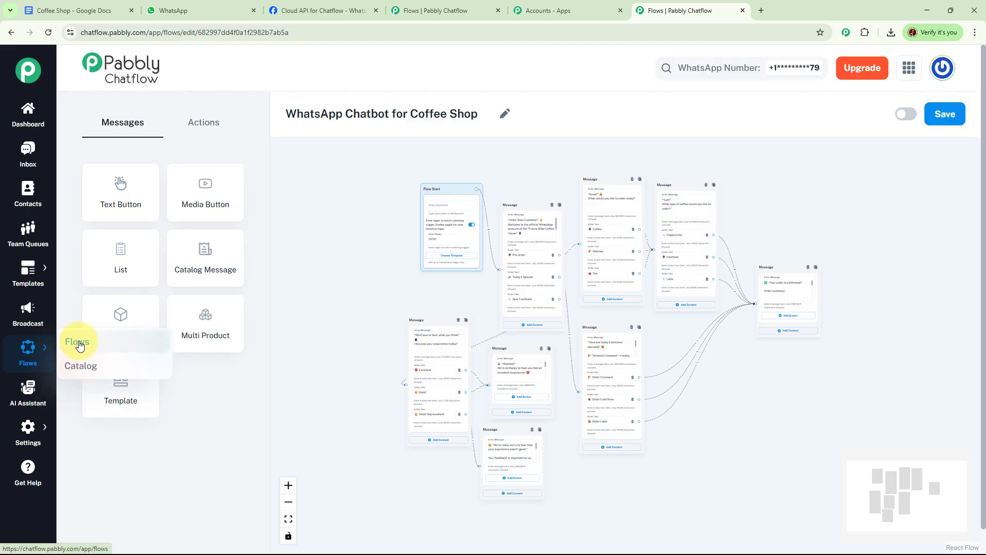
click(78, 343)
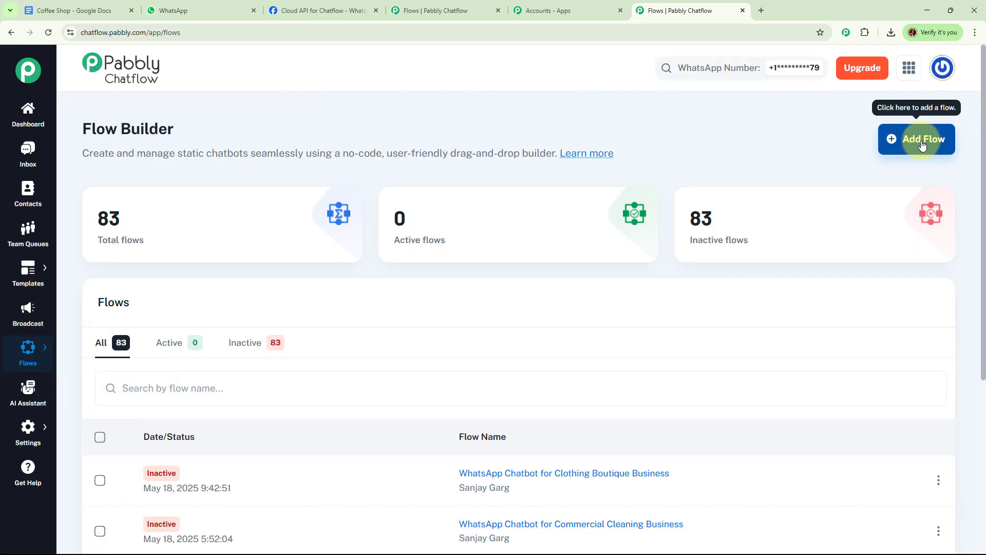
click(923, 146)
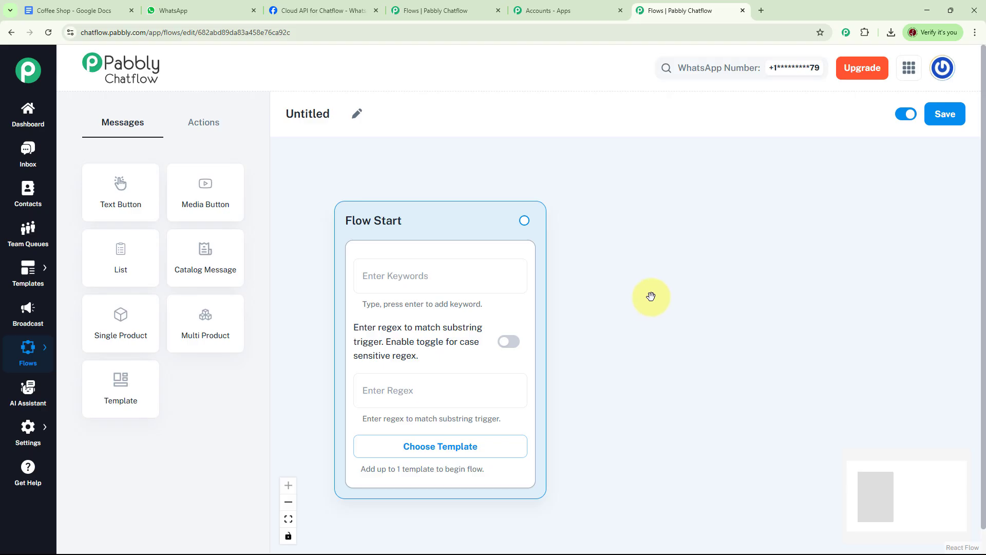
click(357, 116)
text(WhatsApp Chatbot for Coffee Shop Test)
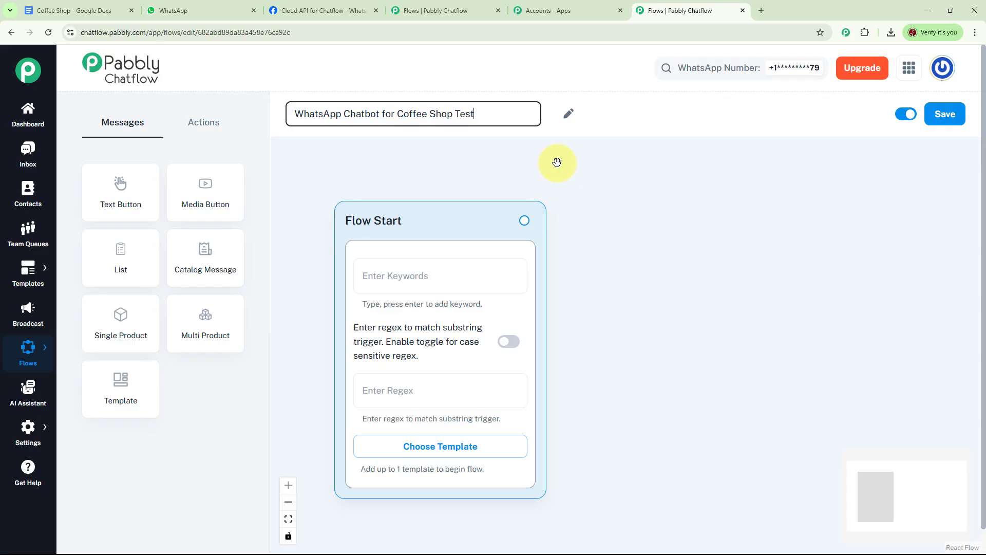
Set the Flow Start trigger to the regex [\s\S]+ with case-sensitive matching enabled.
drag(460, 226, 424, 186)
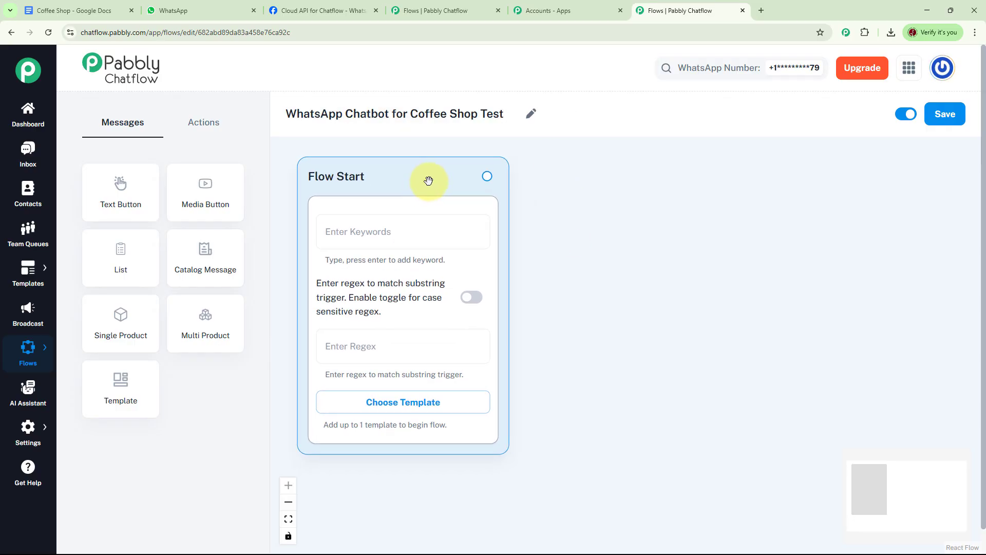
click(422, 220)
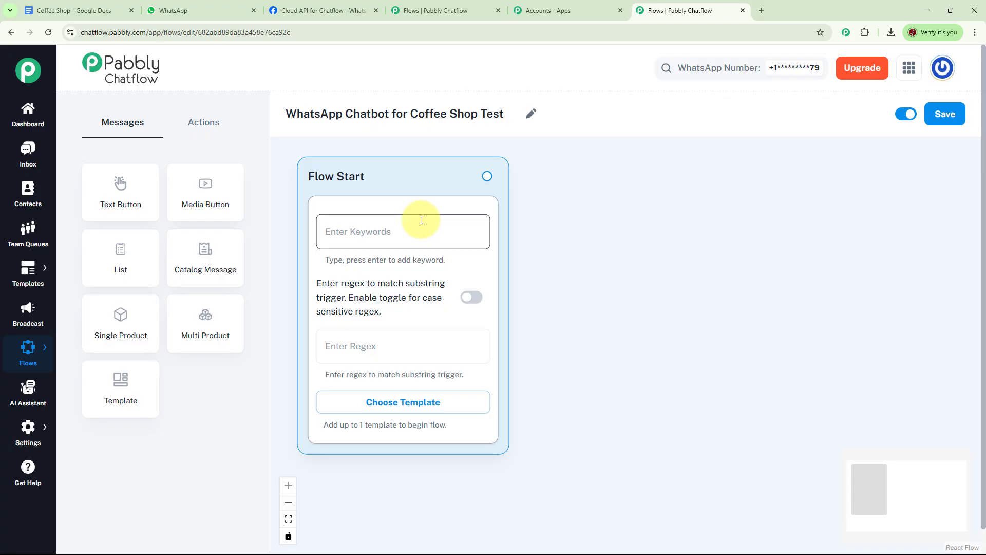
click(388, 347)
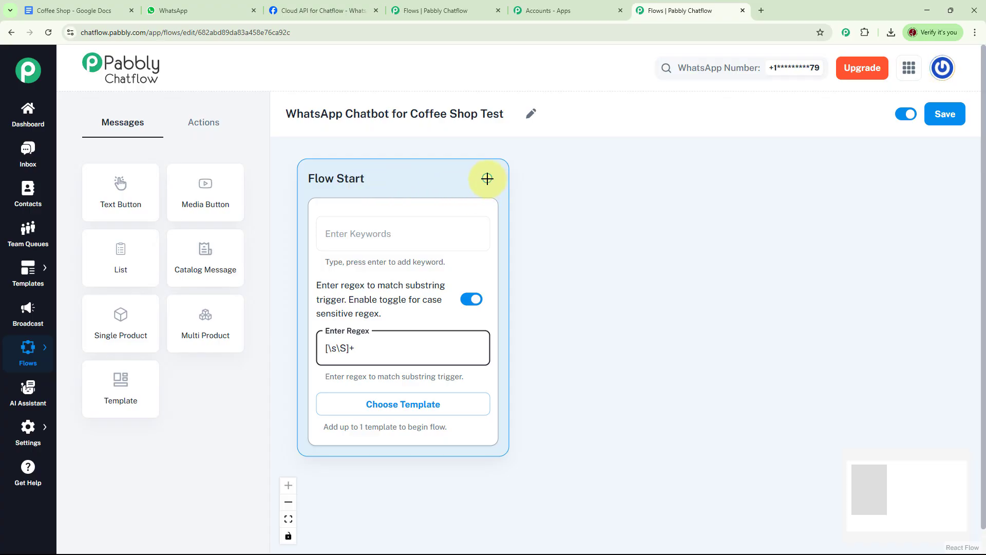
Examine the content types that can follow Flow Start and the list of available actions.
drag(486, 178, 620, 182)
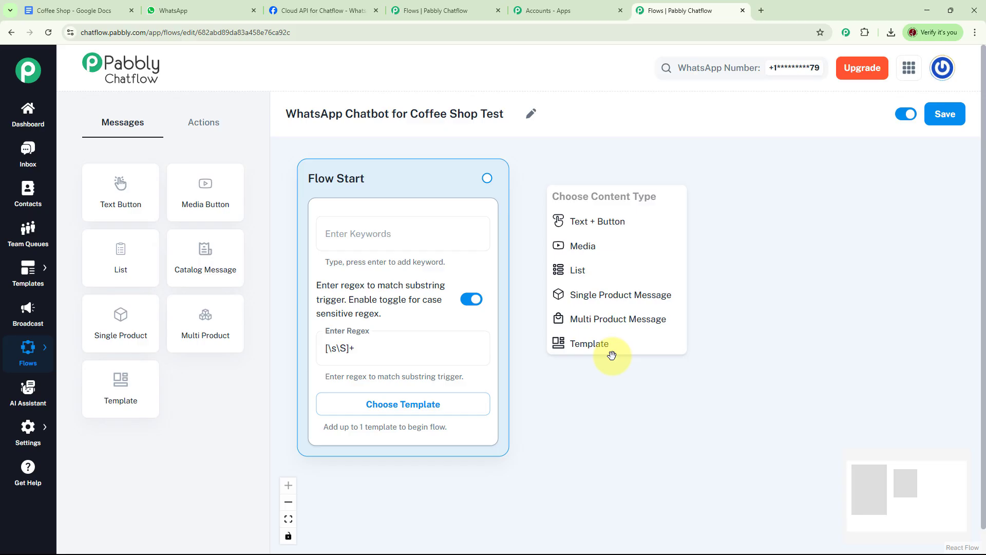
click(204, 122)
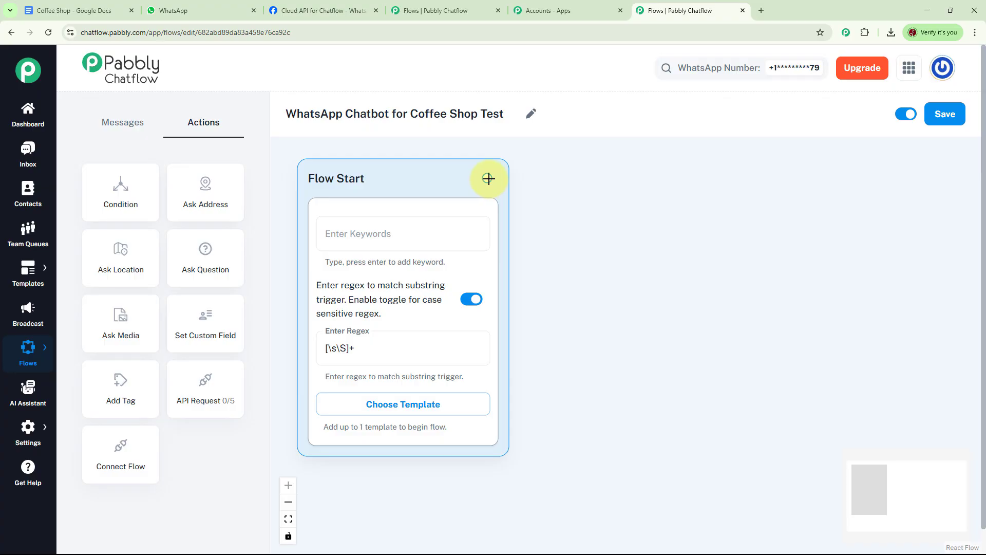
Connect Flow Start to a new Text + Button message welcoming customers to the *Future Bliss Coffee House* and ending "How can we help you today?".
drag(488, 178, 609, 182)
click(602, 220)
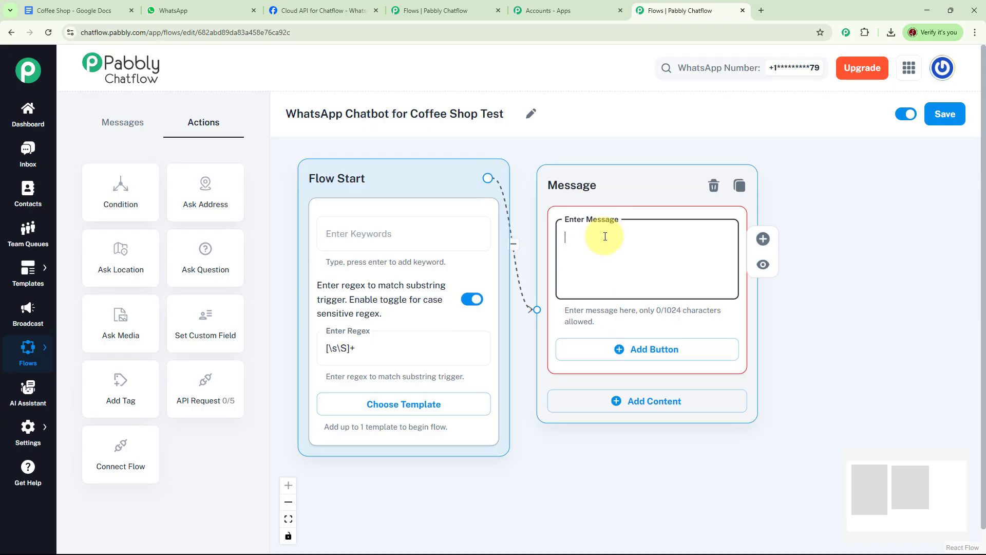
click(605, 237)
text(...account of the *Future Bliss Coffee House* ☕ We're so excited to have you here. How can we help you today?)
scroll(729, 277, up, 3)
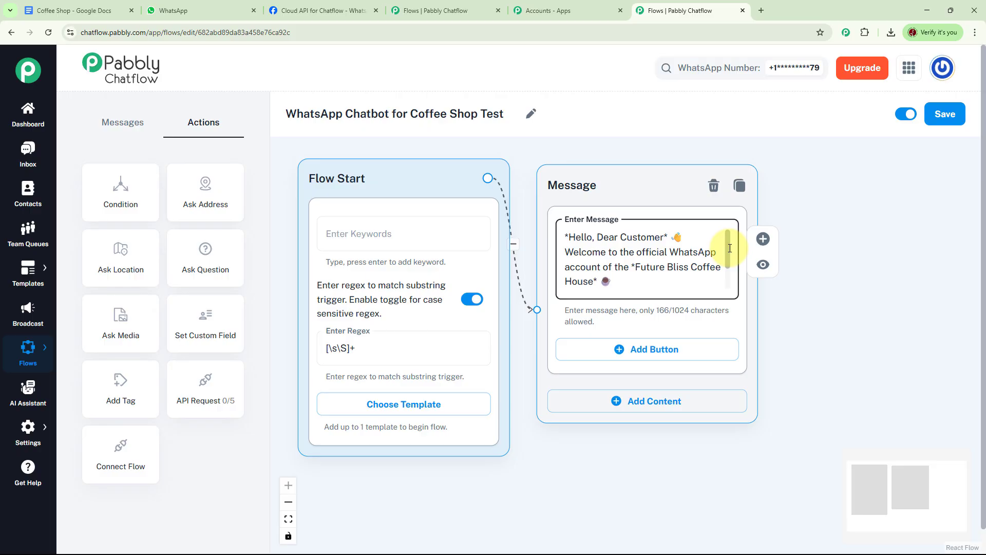
drag(729, 248, 730, 268)
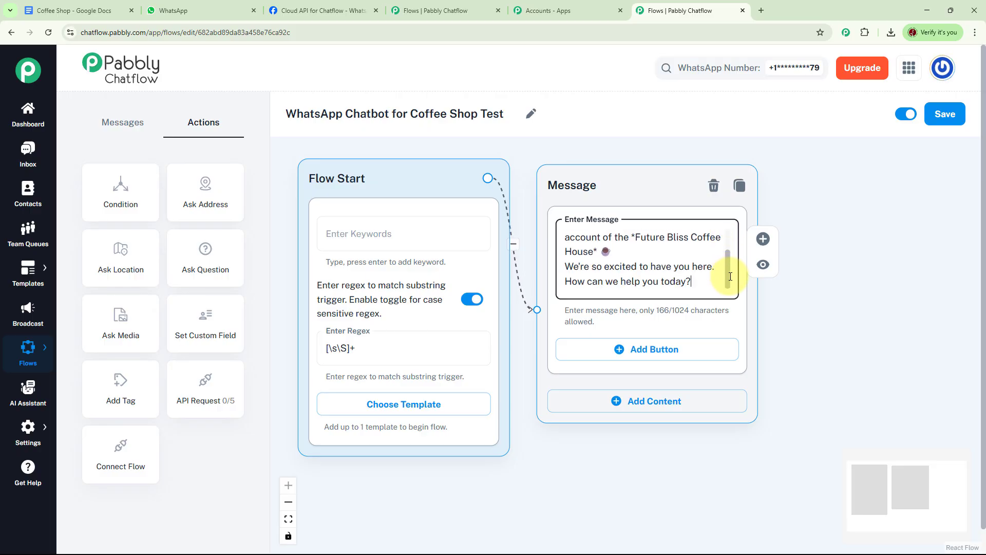
Add three buttons with matching emojis to the welcome message: "Pre-order", "Today's Special" and "Give Feedback".
click(816, 315)
drag(815, 315, 667, 275)
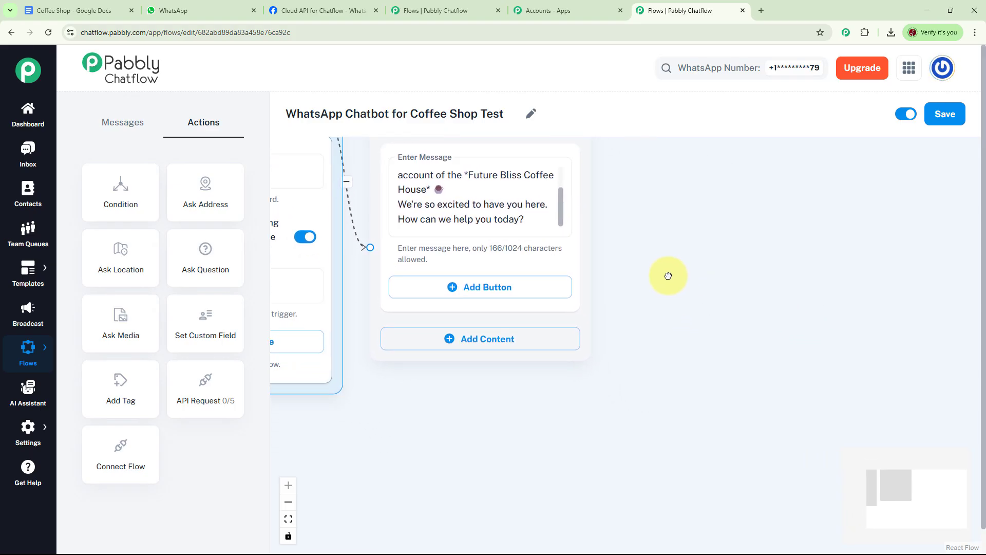
click(502, 291)
click(451, 417)
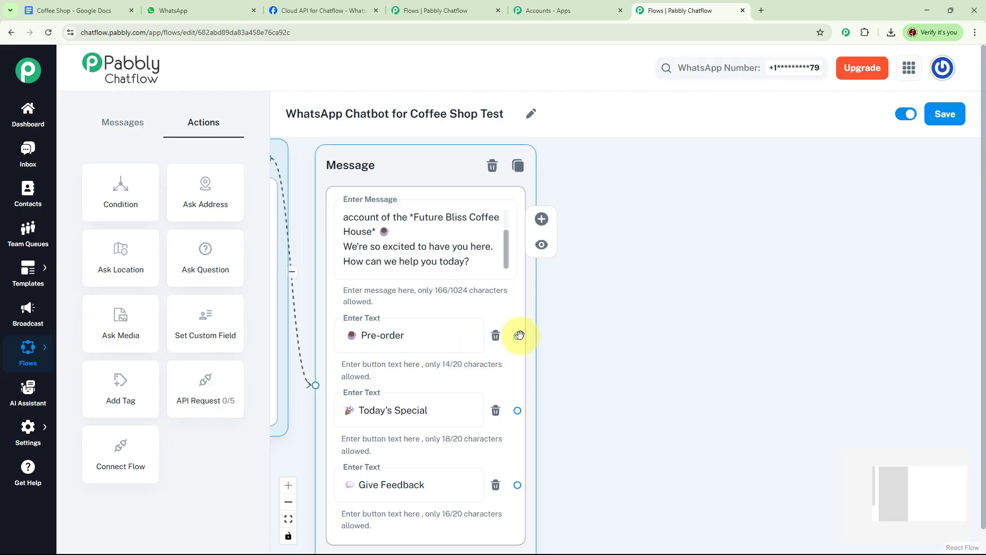
Connect the Pre-order button to a new Text + Button message reading "*Great!* 😊 What would you like to order today?".
drag(517, 336, 604, 195)
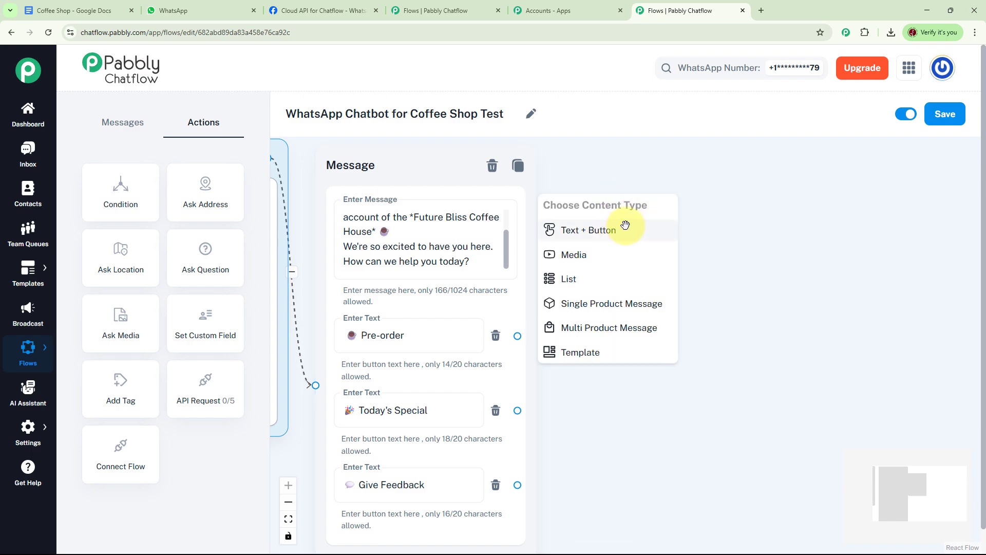
click(625, 223)
click(596, 288)
text(*Great!* 😊 What would you like to order today?)
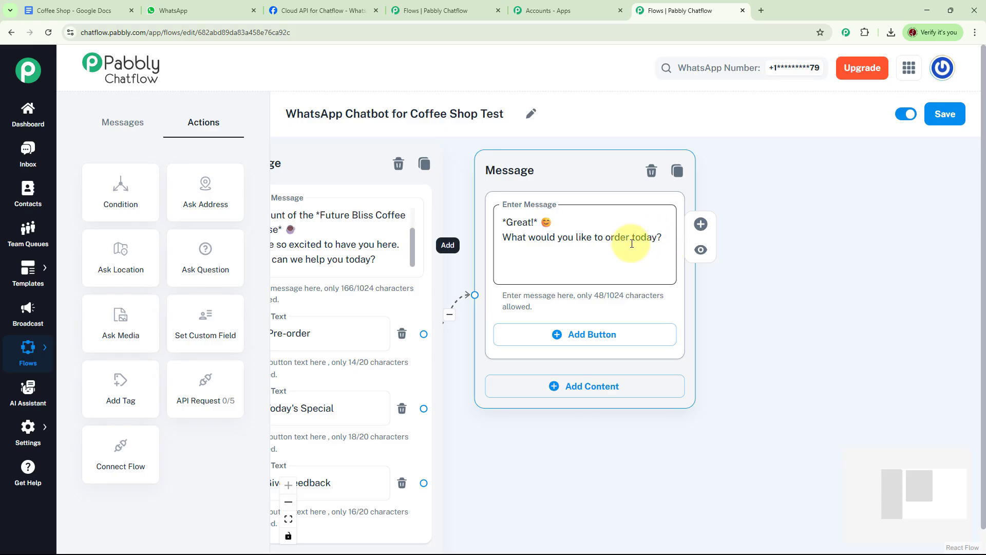
Add the buttons "Coffee", "Pastries" and "Tea", each with its emoji, to the order message.
click(568, 338)
click(584, 408)
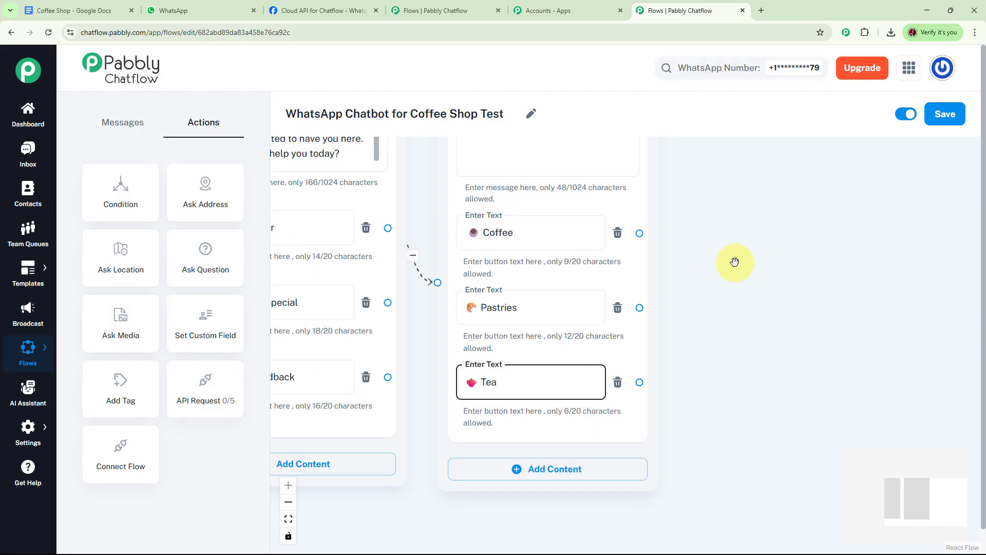
drag(733, 262, 729, 293)
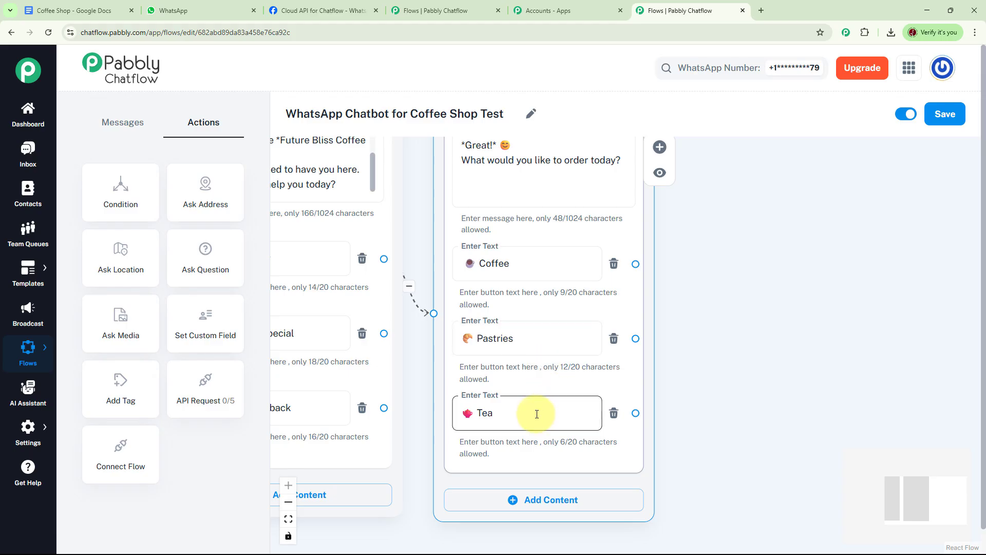
Connect the Coffee button to a new Text + Button message reading "*Yum!* What type of coffee would you like to order?".
drag(771, 352, 672, 377)
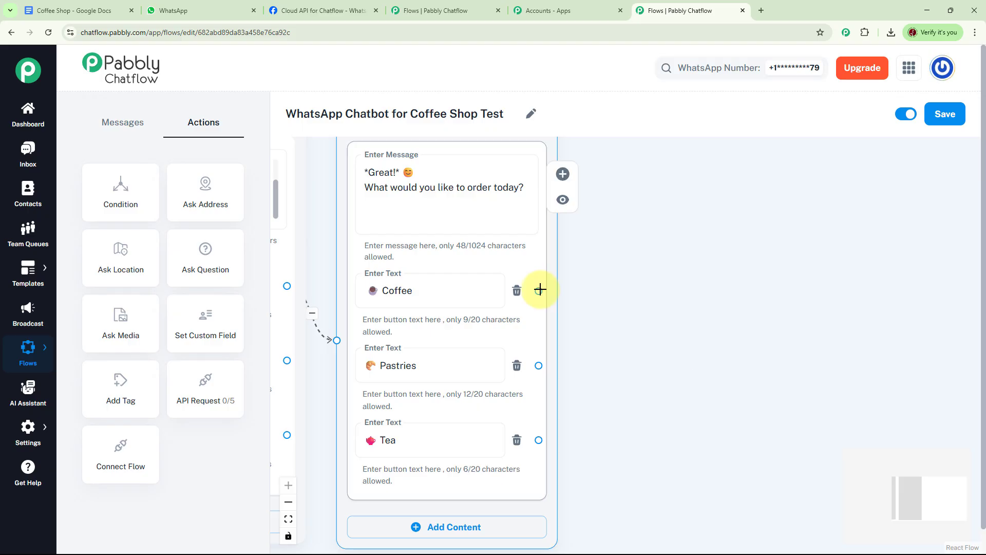
drag(539, 290, 647, 188)
click(662, 216)
text(*Yum!* What type of coffee would you like to order?")
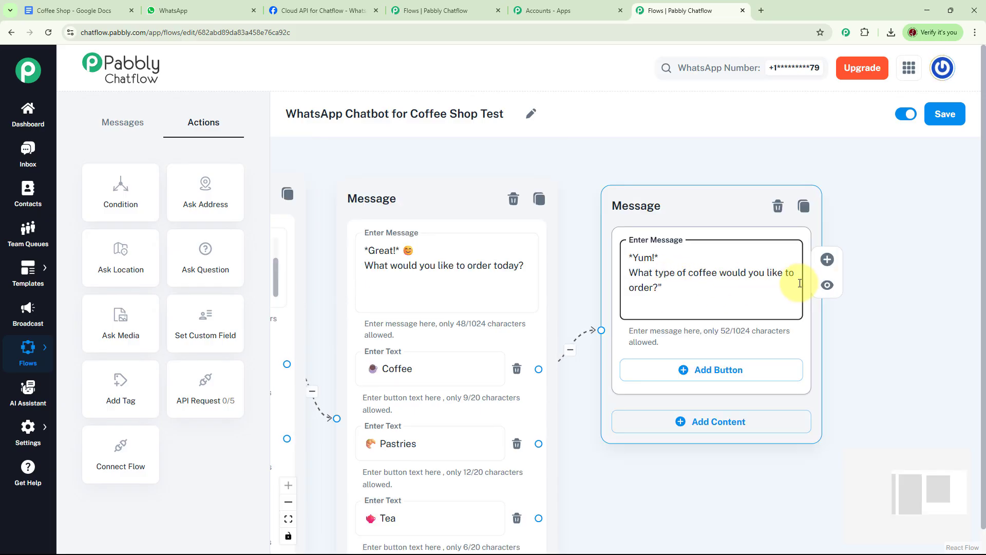
Add the buttons "Cappuccino", "Espresso" and "Latte", each with its emoji, to the coffee type message.
click(783, 314)
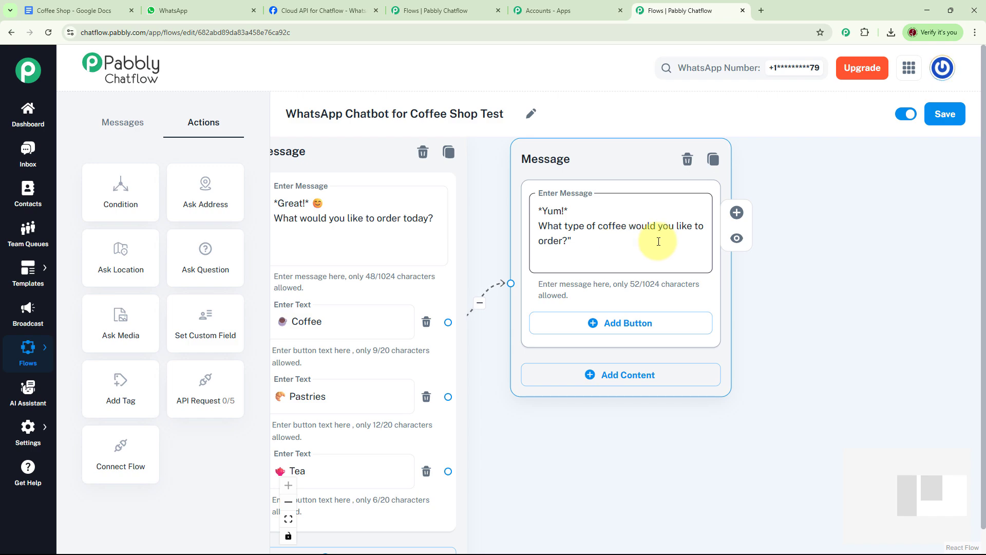
click(596, 325)
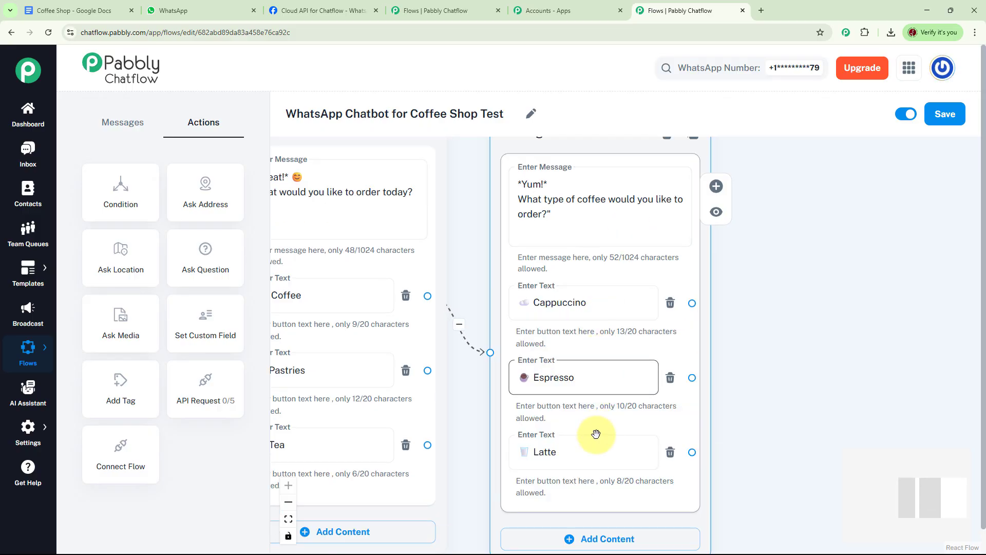
click(887, 346)
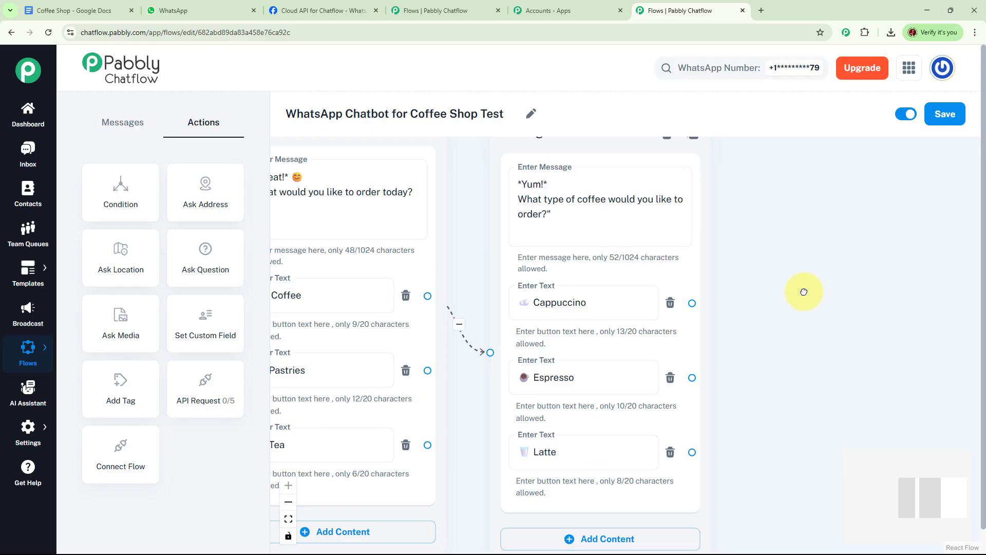
Connect Cappuccino to a new Text + Button message containing the order confirmation for an Iced Cappuccino, size Medium, pickup in 30 minutes, and review its text.
drag(803, 292, 775, 291)
click(541, 314)
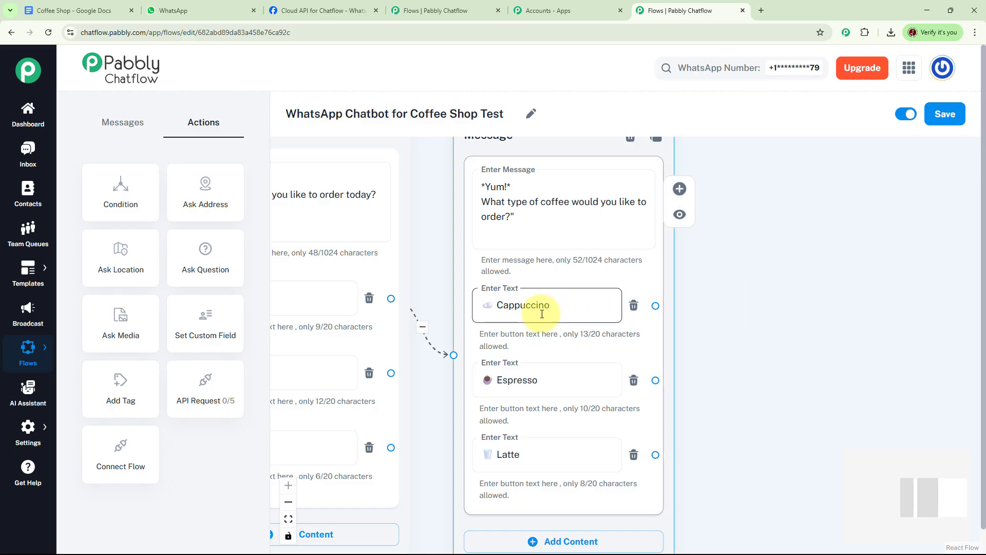
drag(655, 306, 776, 201)
click(780, 215)
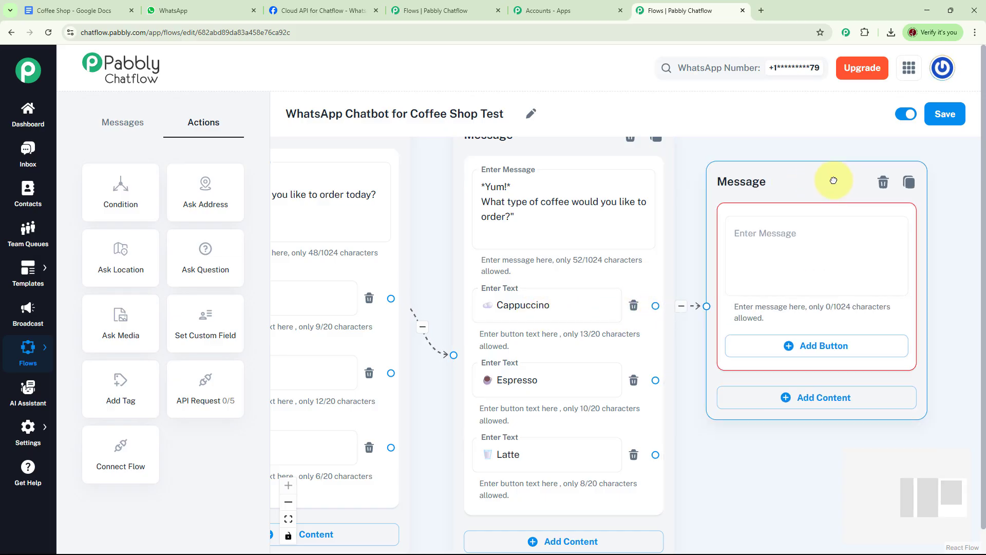
click(852, 221)
key(ctrl+v)
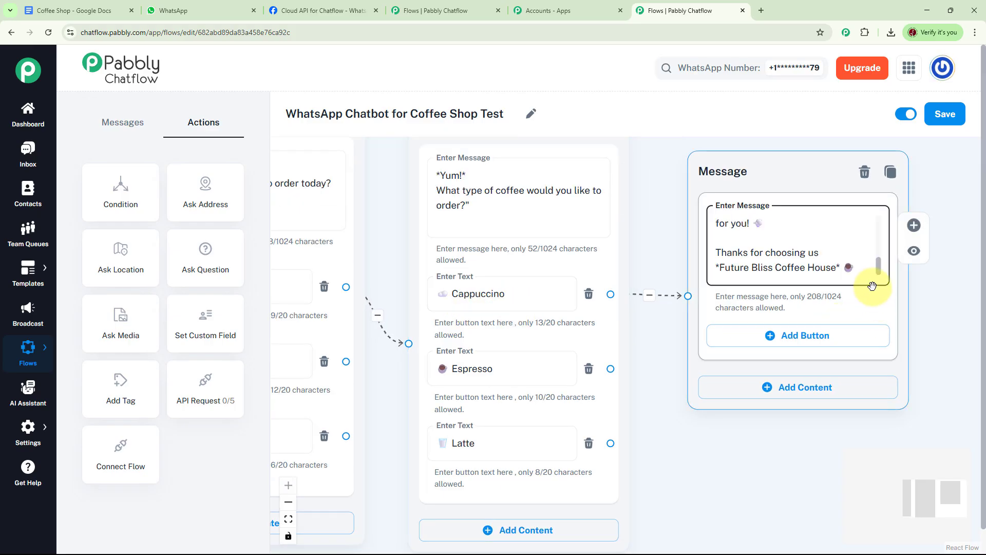
drag(878, 265, 878, 222)
drag(878, 223, 877, 264)
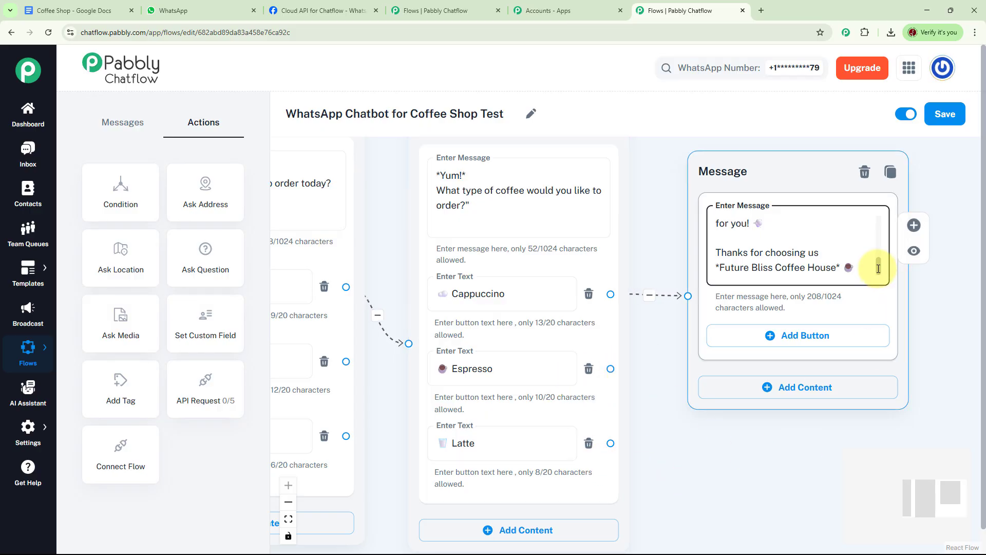
drag(879, 268, 880, 246)
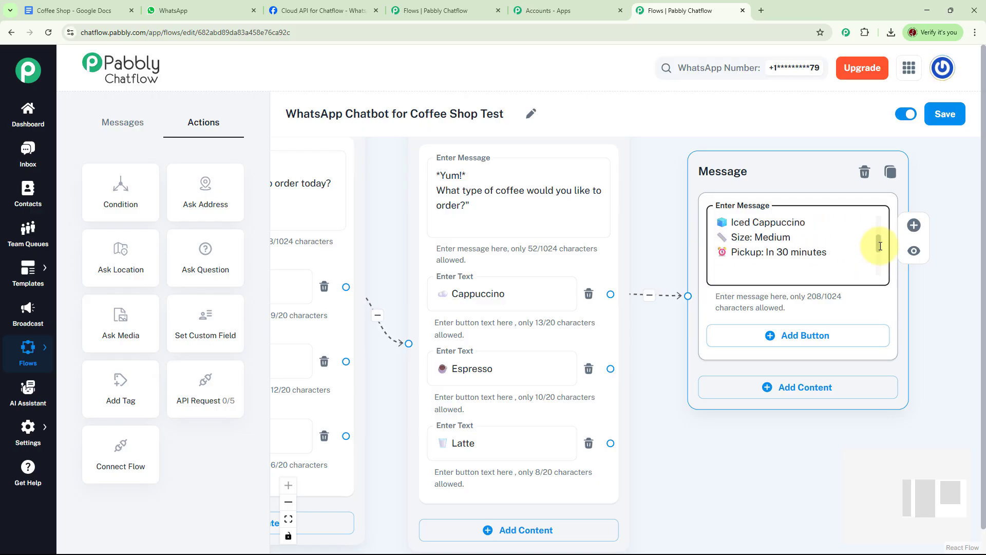
drag(879, 246, 880, 221)
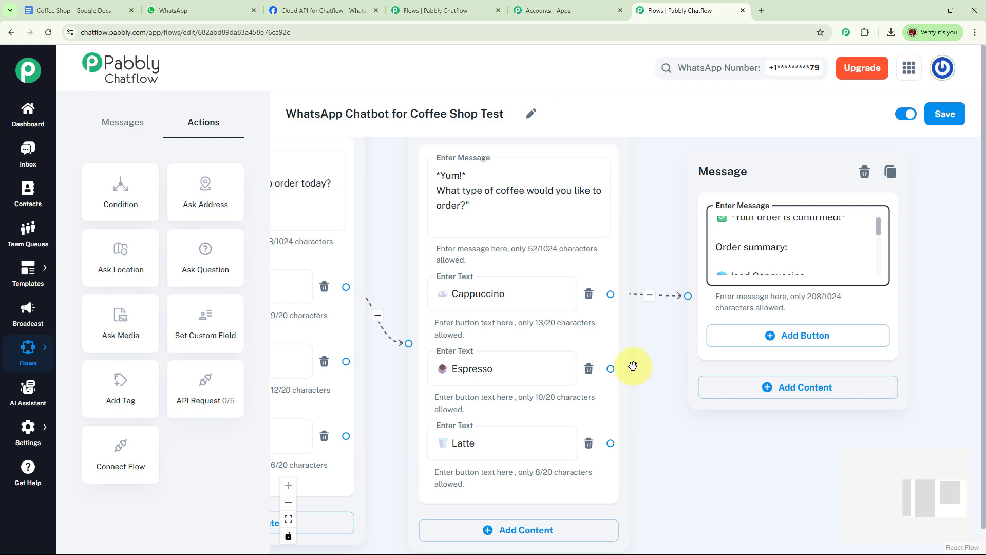
Connect the Espresso and Latte buttons to the existing order confirmation message.
drag(609, 370, 688, 296)
drag(610, 443, 689, 296)
Connect the Pastries and Tea buttons to the existing coffee type message.
drag(694, 431, 851, 361)
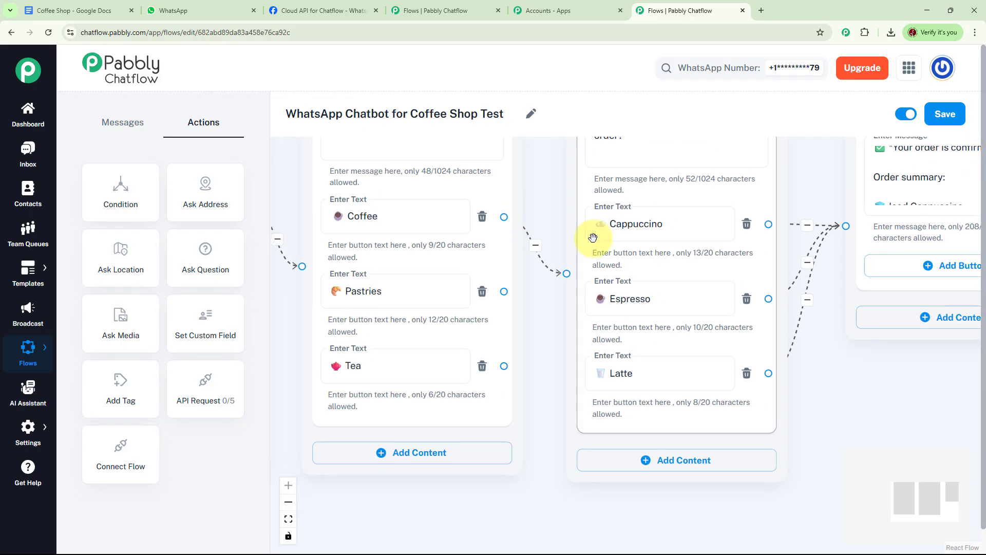
drag(509, 293, 566, 273)
drag(504, 365, 565, 273)
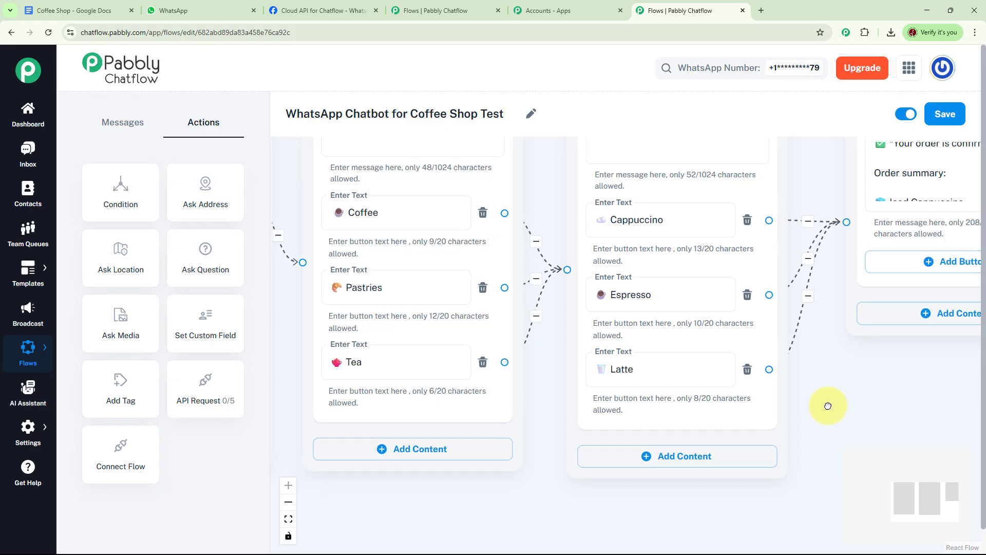
drag(826, 405, 822, 355)
scroll(823, 355, down, 5)
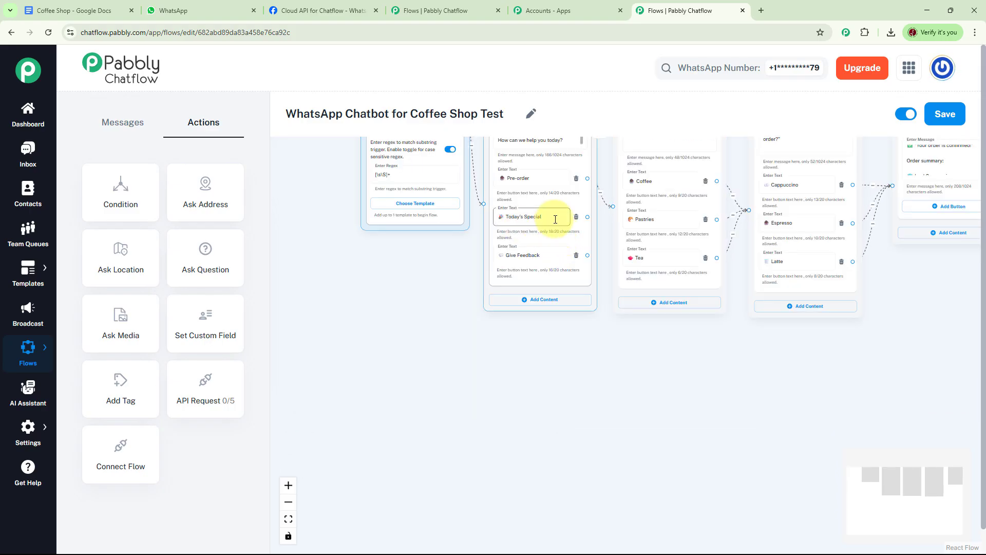
Connect Today's Special to a new Text + Button message containing the specials list, from "*Here are today's delicious specials!*" to "Would you like to order?", and review it.
scroll(535, 381, up, 3)
drag(535, 380, 422, 427)
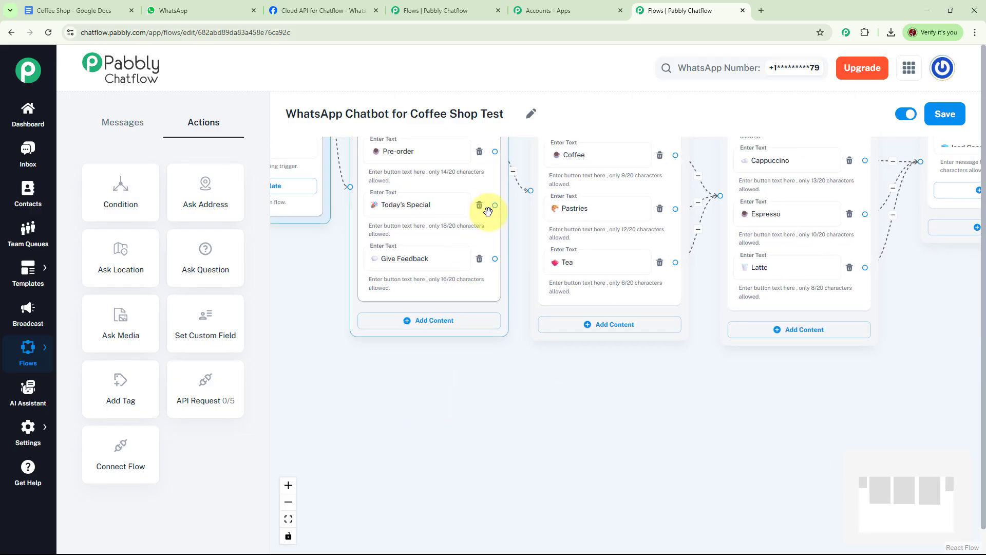
drag(495, 205, 562, 390)
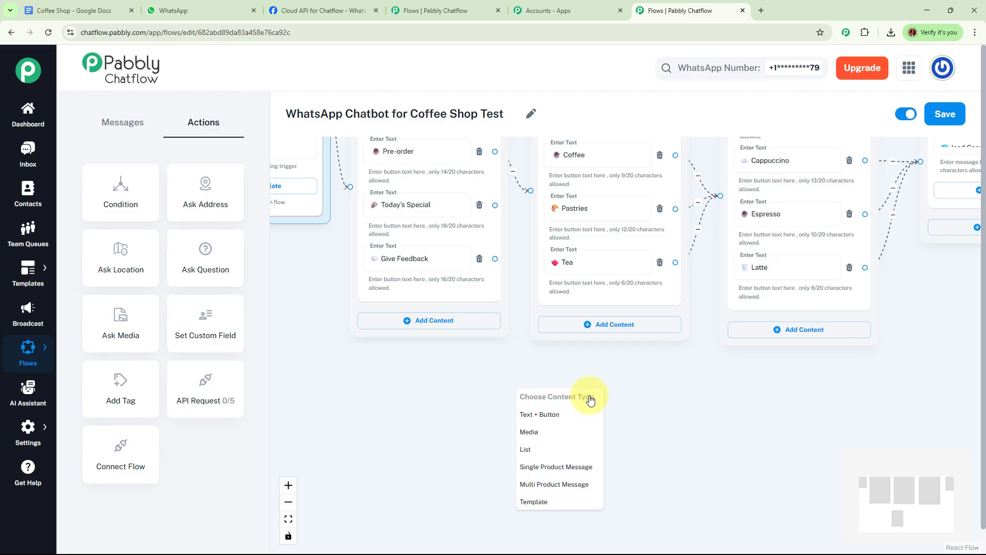
click(543, 418)
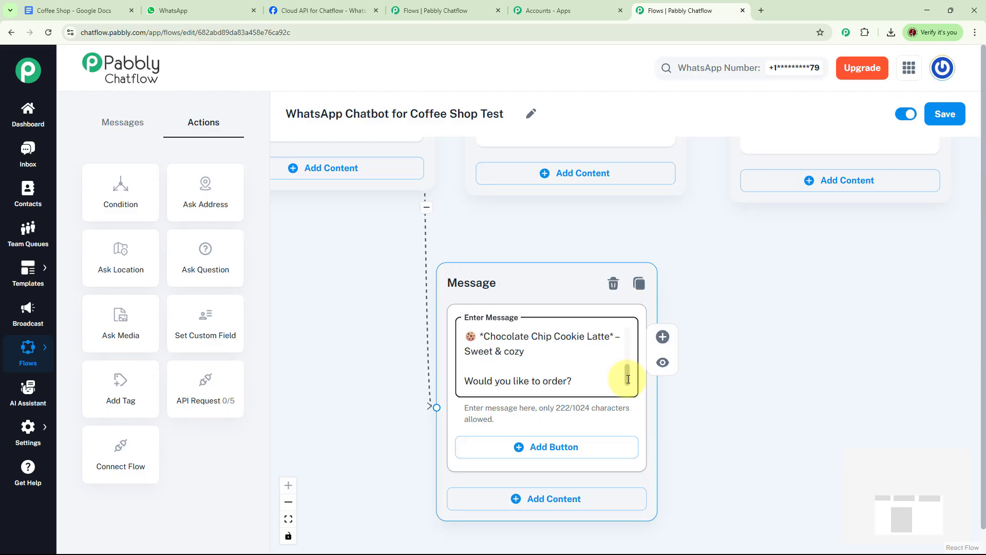
drag(628, 379, 628, 333)
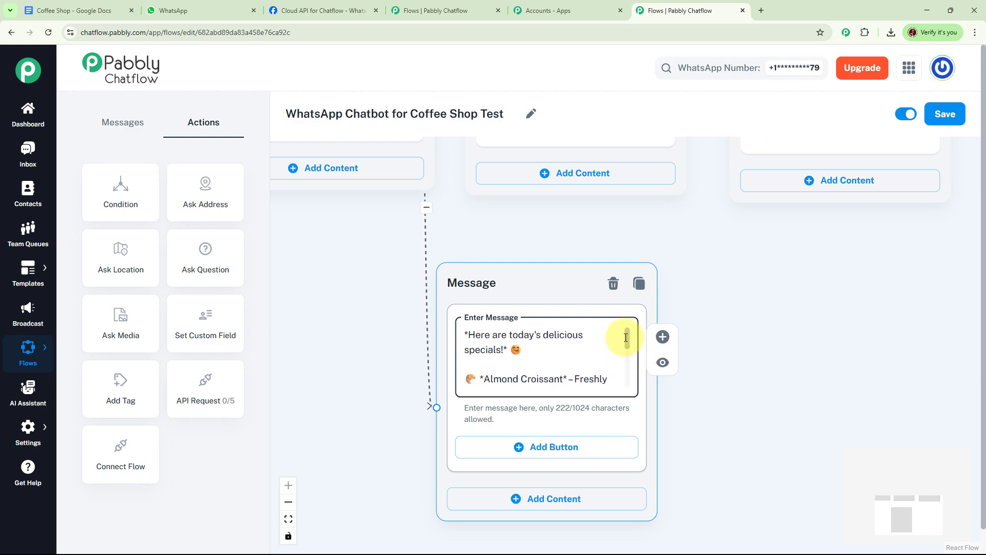
drag(627, 340, 632, 389)
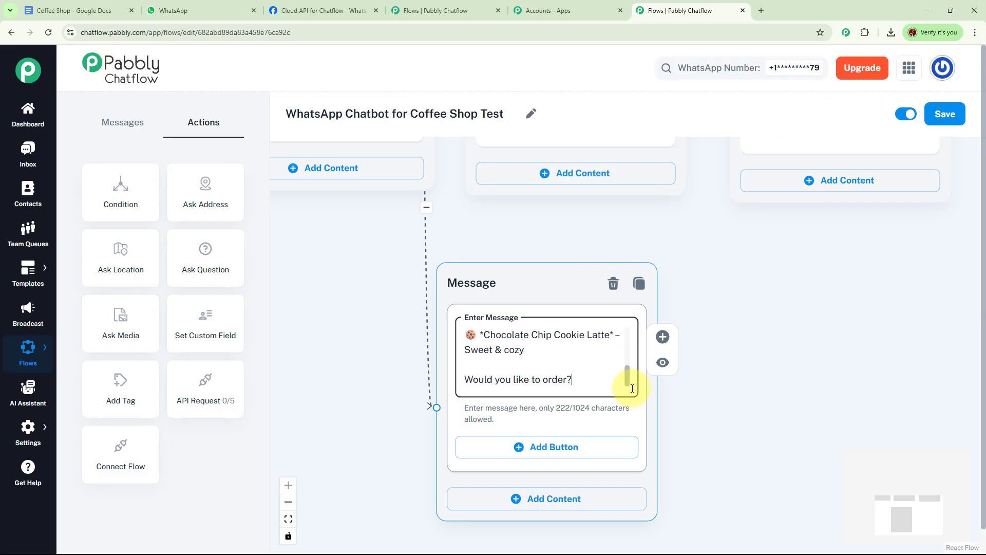
Add the buttons "Order Croissant", "Order Cold Brew" and "Order Latte", each with its emoji, to the today's specials message.
click(745, 416)
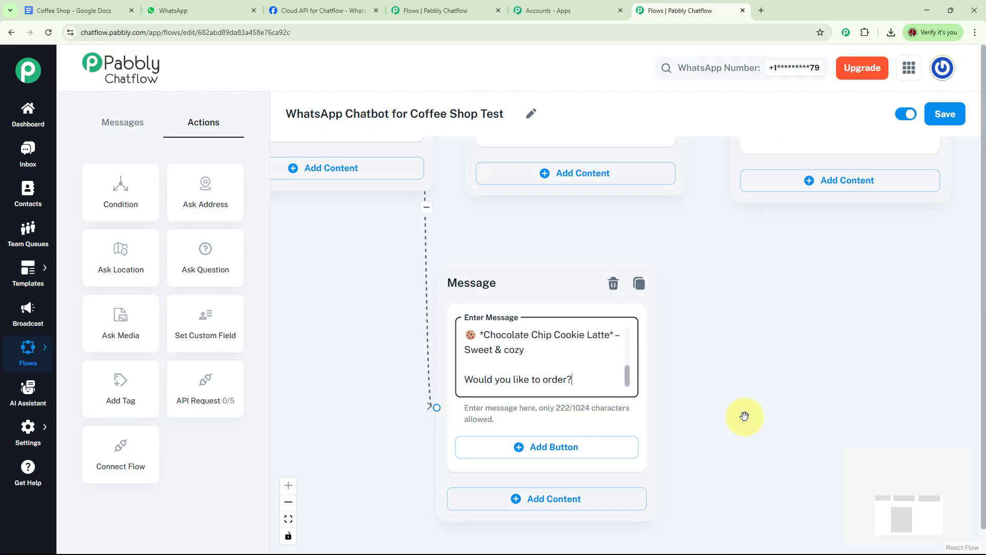
drag(745, 416, 716, 368)
click(495, 336)
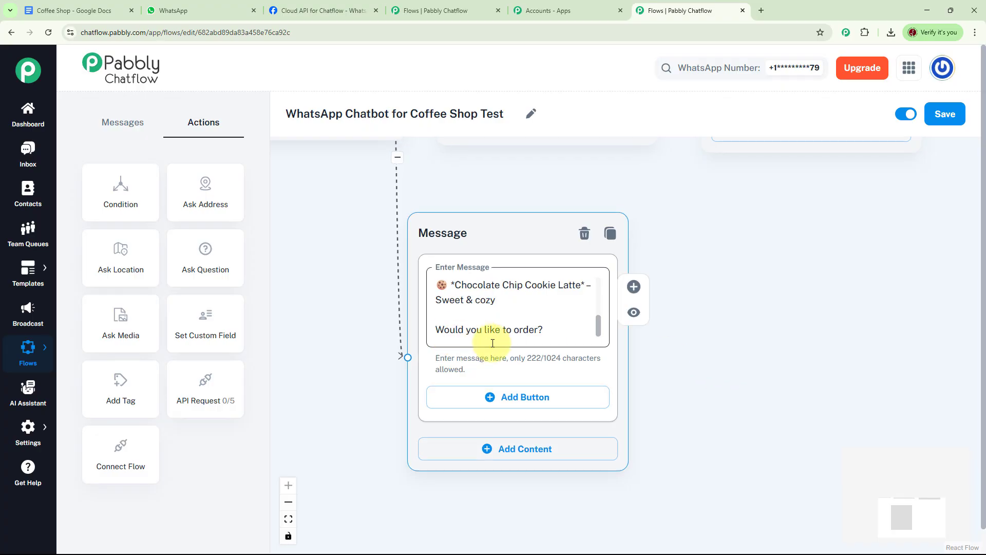
click(590, 403)
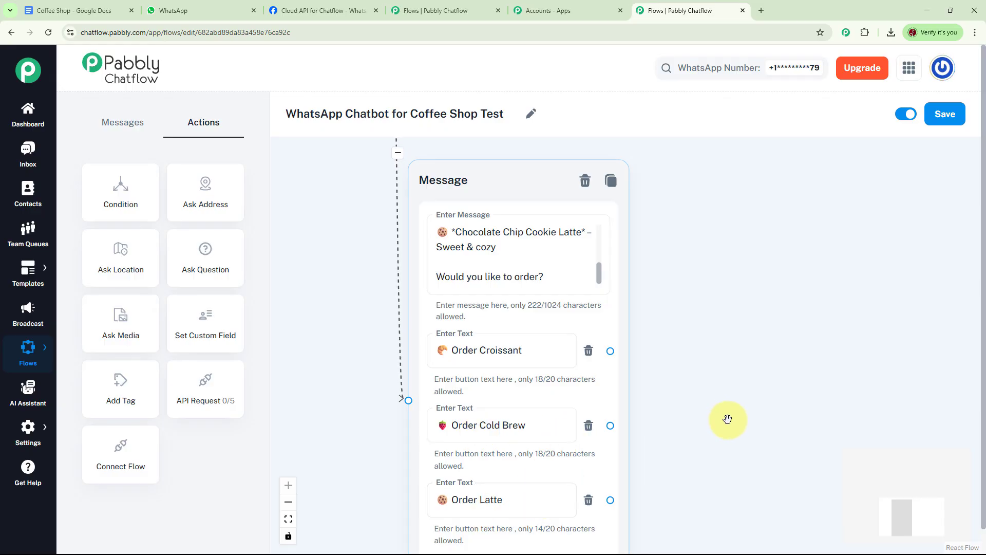
drag(727, 419, 677, 416)
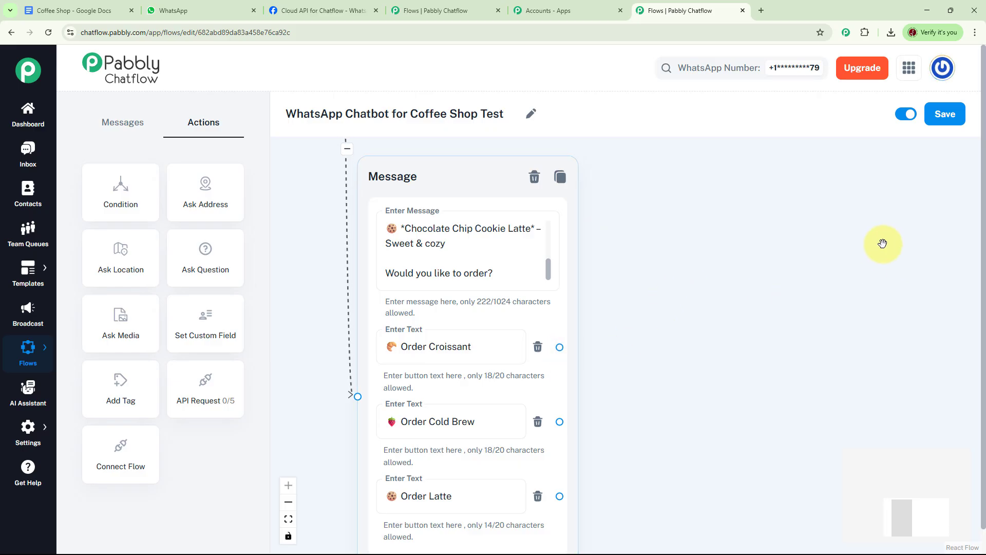
Move the order confirmation message farther from the coffee type message and connect the Order Croissant, Order Cold Brew and Order Latte buttons to it.
scroll(824, 266, down, 4)
drag(827, 268, 639, 440)
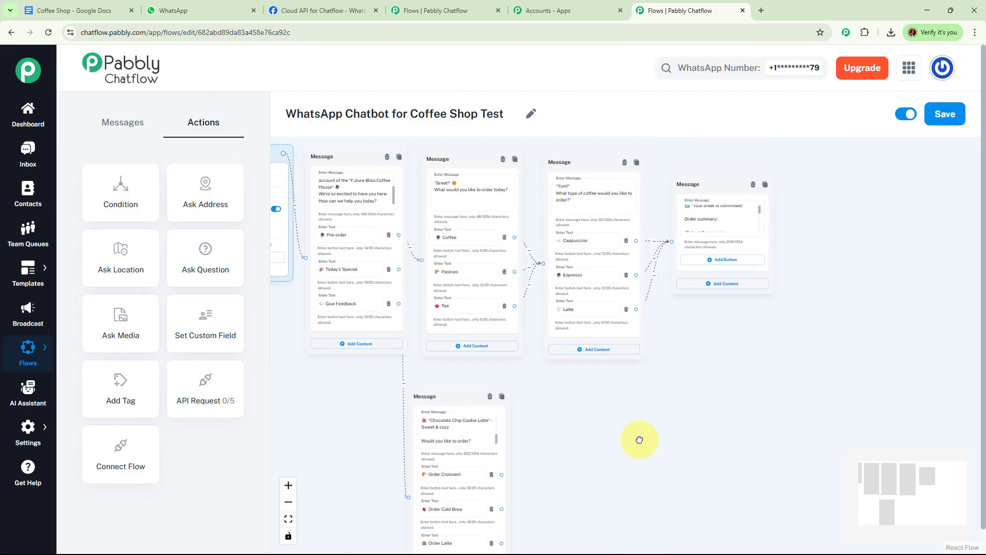
drag(741, 205, 860, 360)
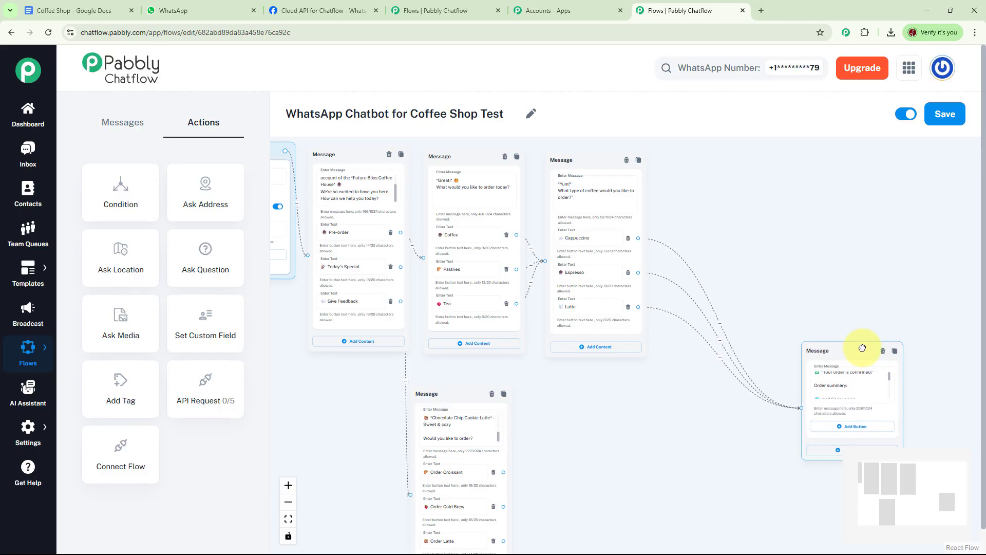
scroll(567, 443, up, 3)
drag(595, 379, 616, 278)
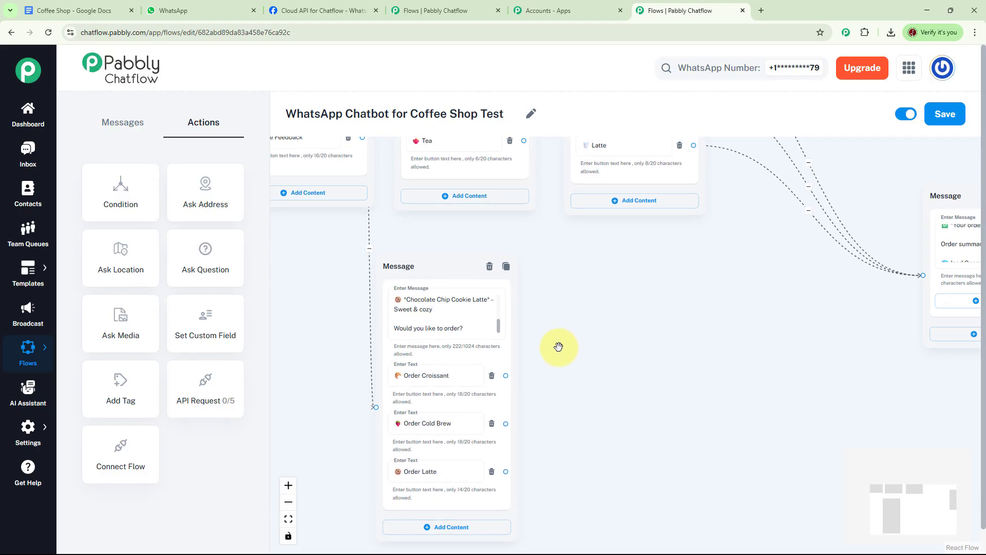
drag(505, 376, 923, 275)
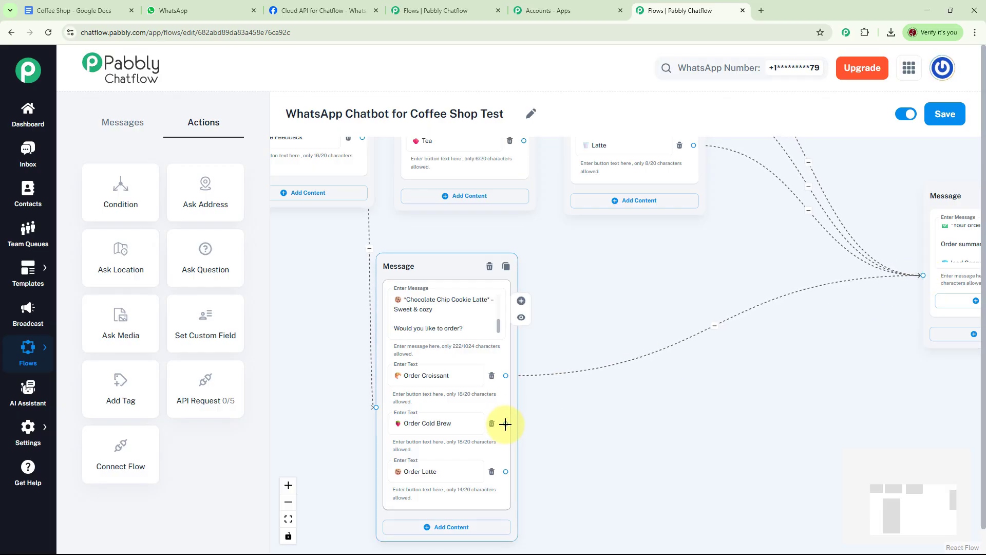
drag(505, 423, 923, 276)
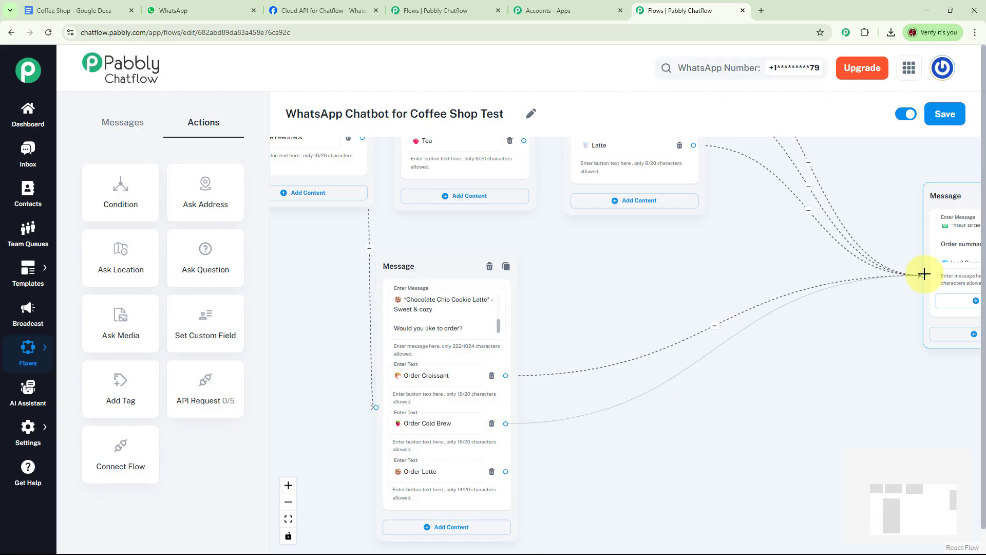
Connect the Give Feedback button to a new Text + Button message placed below the Flow Start block.
scroll(960, 359, left, 5)
drag(457, 306, 522, 495)
scroll(521, 495, up, 3)
scroll(521, 495, left, 1)
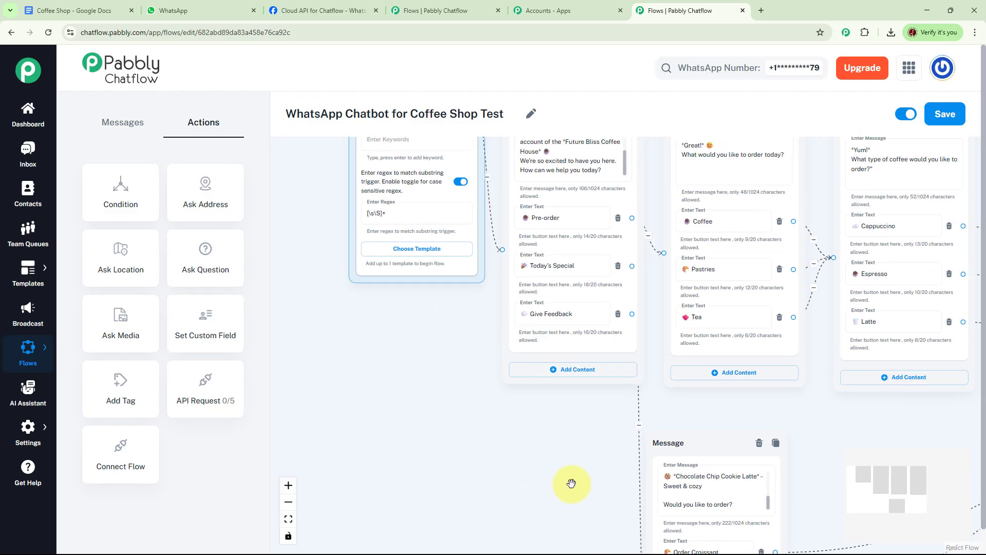
scroll(599, 370, down, 3)
scroll(599, 369, left, 3)
scroll(637, 421, up, 2)
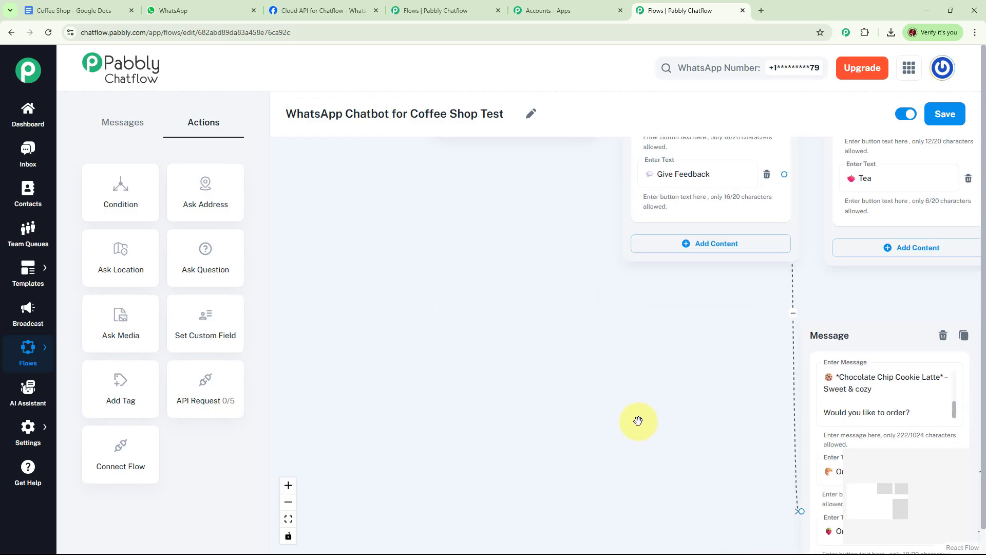
scroll(628, 340, up, 3)
scroll(628, 340, right, 2)
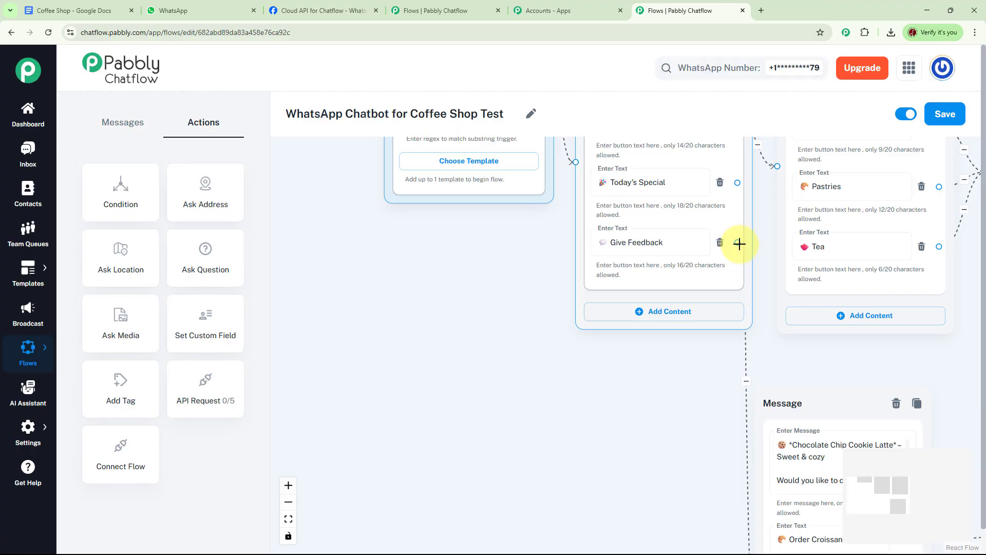
drag(733, 243, 404, 298)
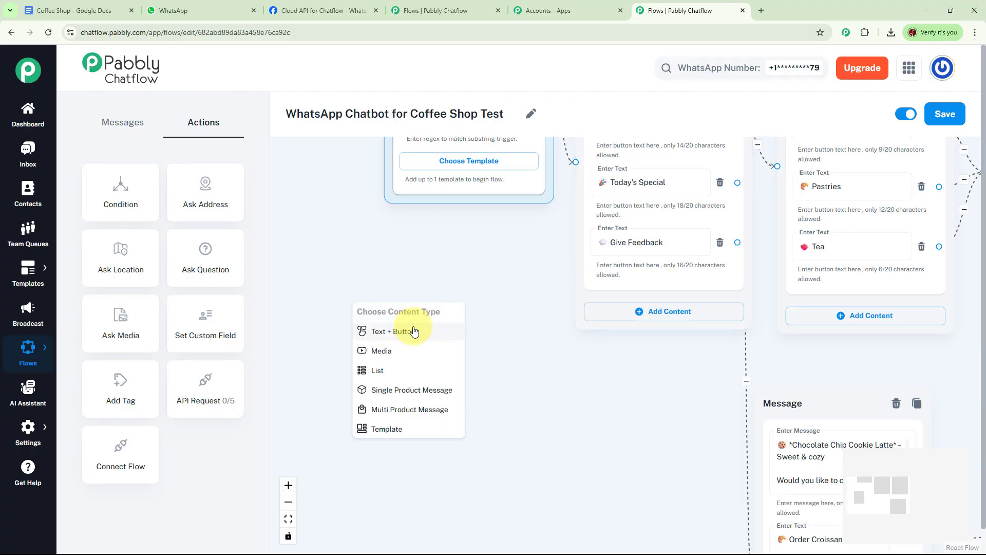
click(423, 330)
Enter "*We'd love to hear what you think!*" with the speaking emoji and "How was your experience today?" in the feedback message.
drag(440, 326, 403, 325)
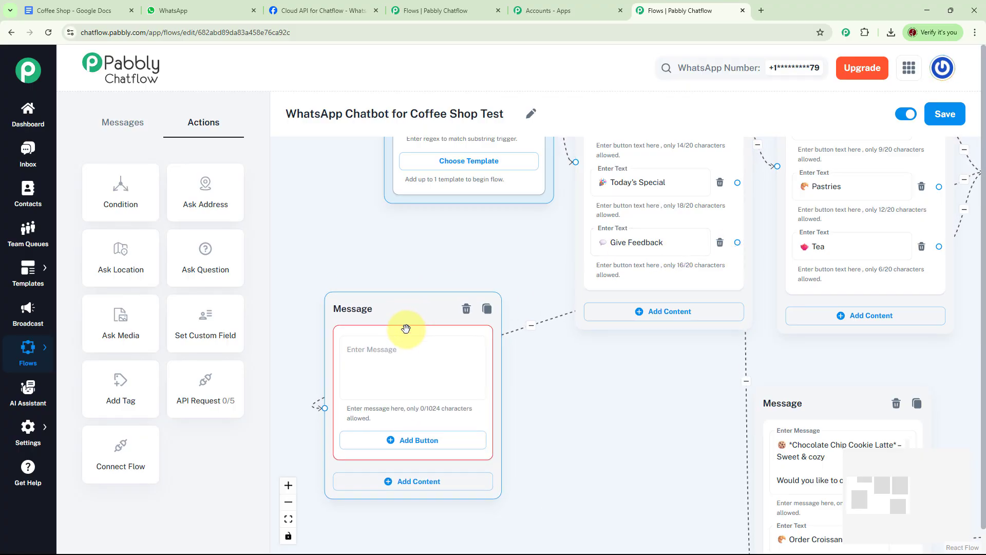
click(411, 375)
text(*We'd love to hear what you think!* 🗣️ How was your experience today?)
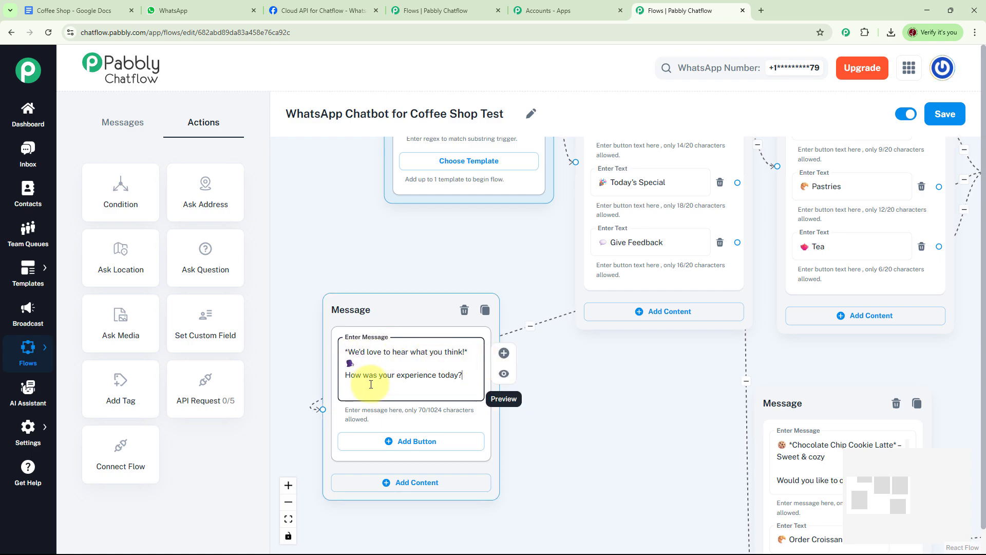
Add the buttons "Excellent", "Good" and "Need Improvement", each with its emoji, to the feedback message.
drag(555, 398, 559, 295)
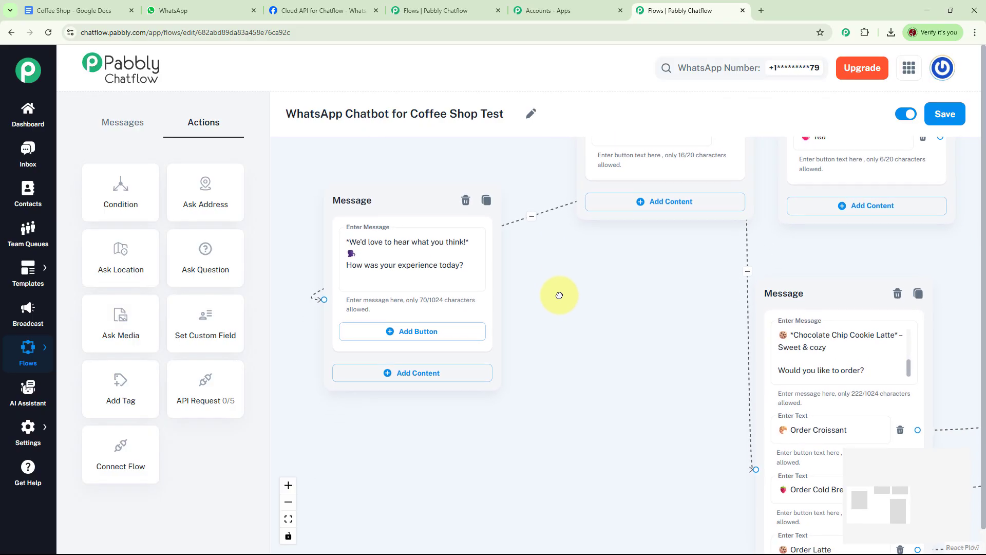
click(397, 332)
click(385, 390)
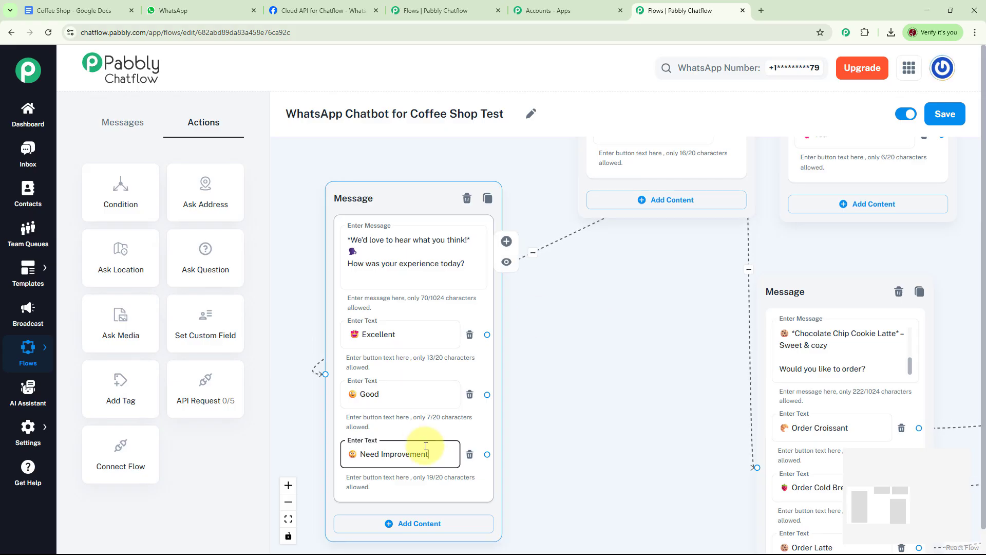
drag(572, 392, 542, 395)
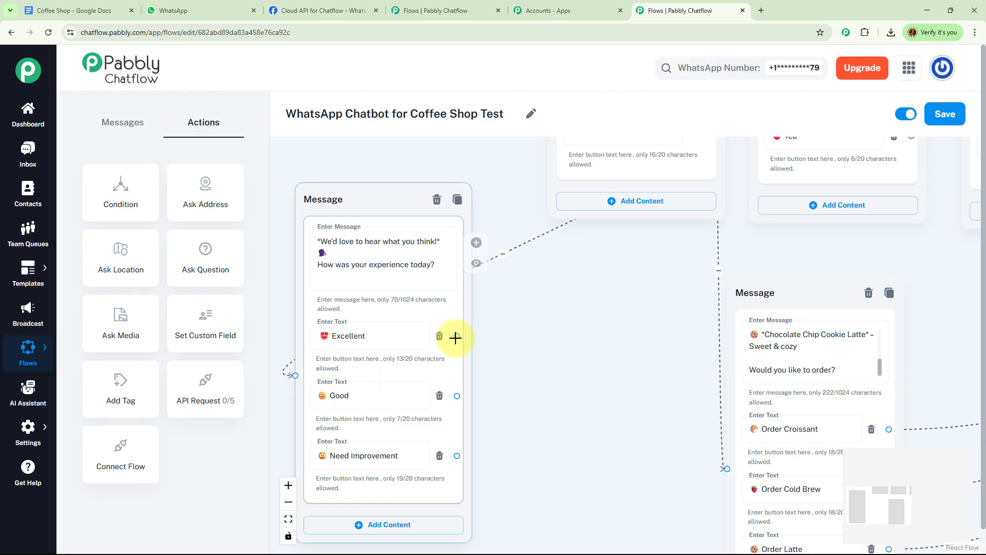
Connect Excellent and Good to a new Text + Button message containing the "*Woohoo!*" thank-you text signed Future Bliss Coffee House, and review it.
drag(456, 337, 546, 277)
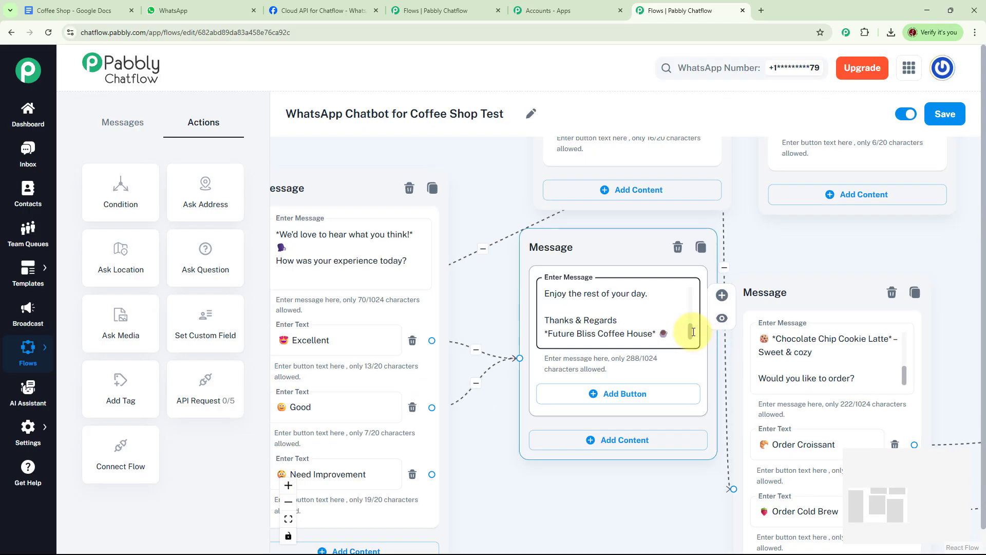
drag(692, 331, 684, 277)
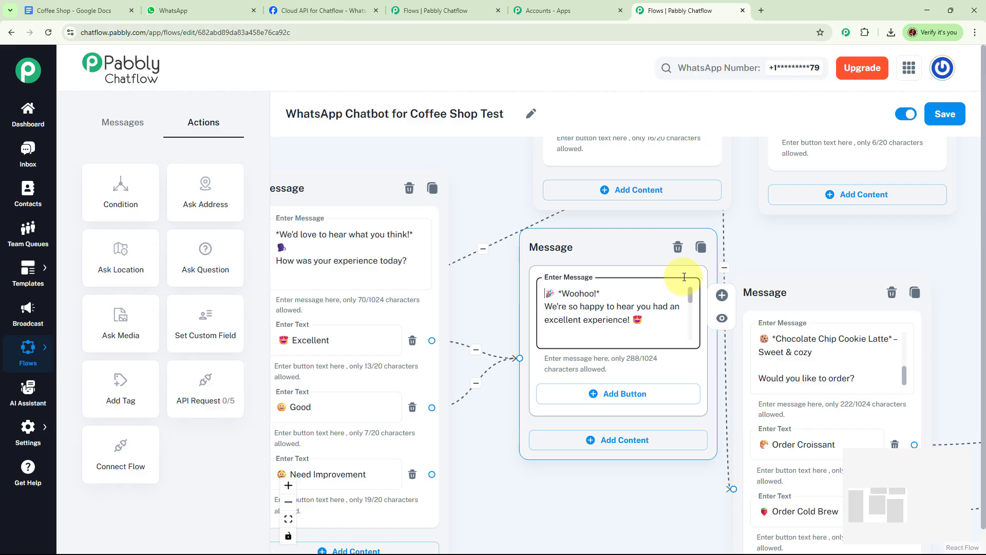
drag(686, 293, 684, 330)
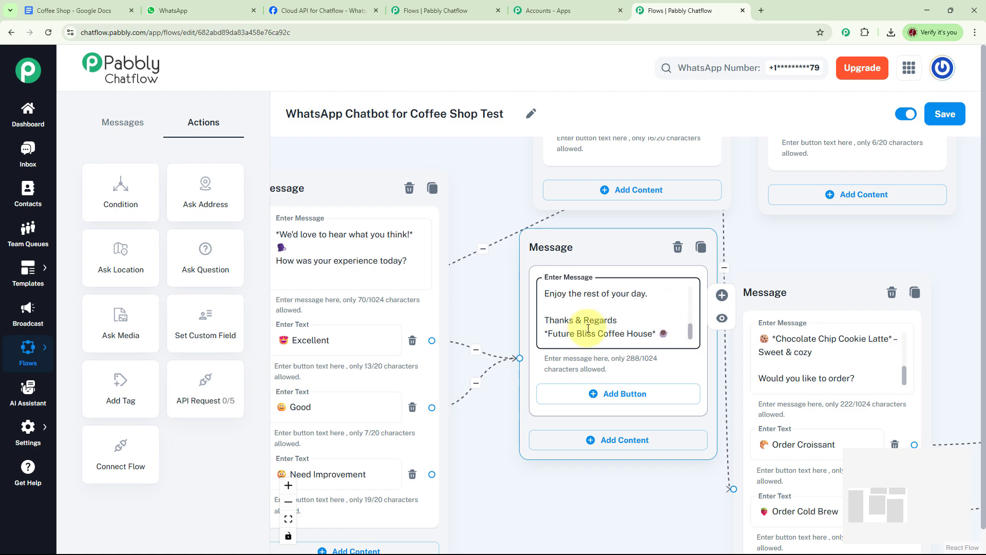
Connect Need Improvement to a new Text + Button message containing the "*We're really sorry to hear that your experience wasn't good.*" apology, and review its text.
drag(670, 485, 685, 282)
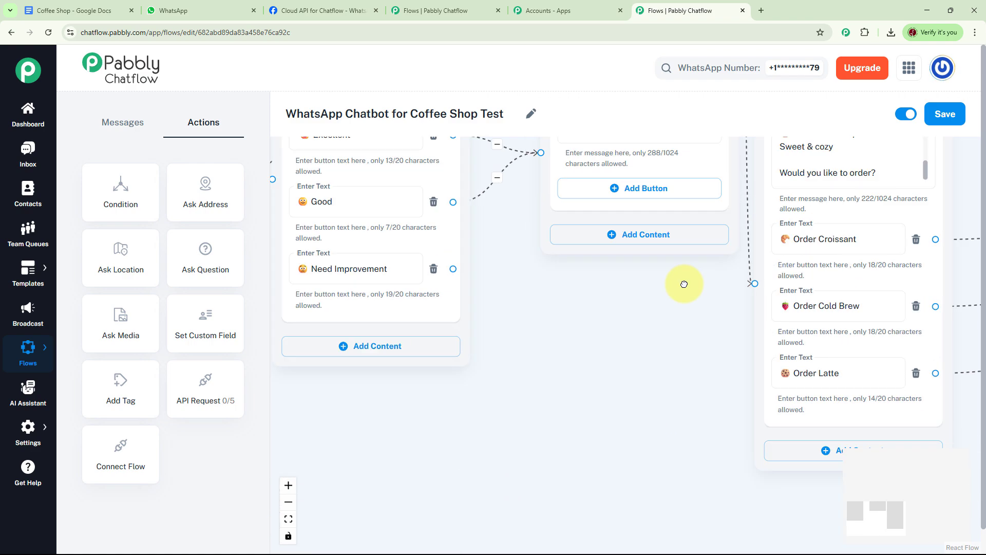
click(403, 269)
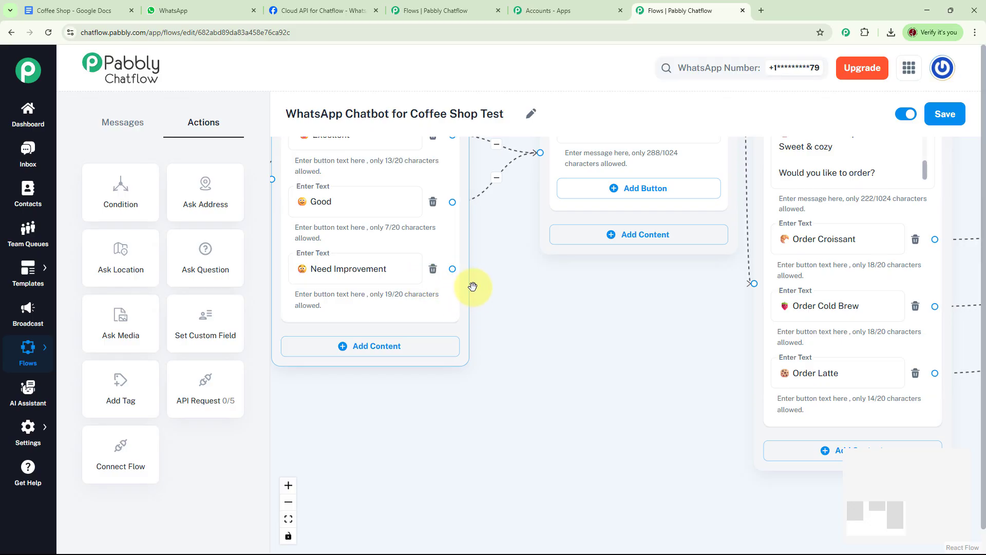
drag(452, 269, 557, 338)
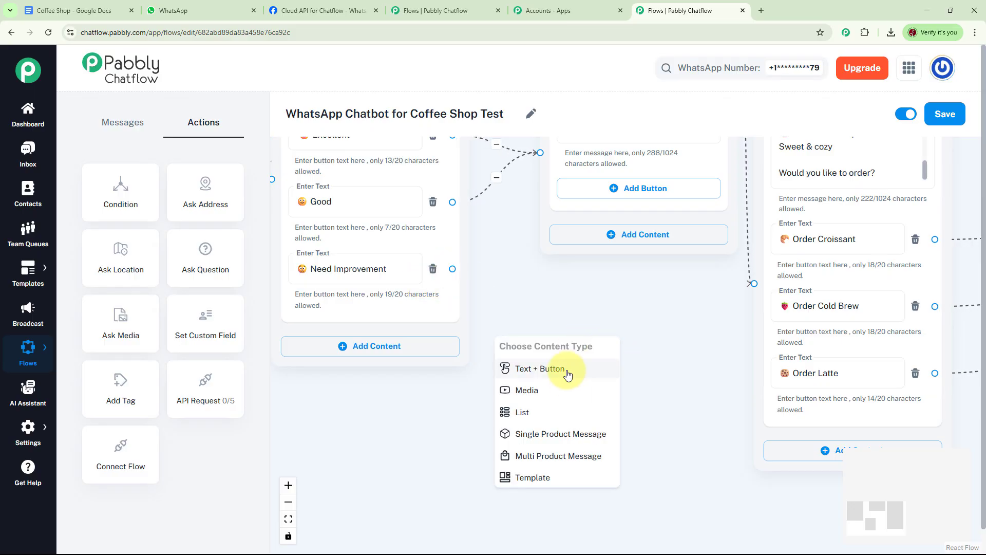
click(555, 375)
click(611, 381)
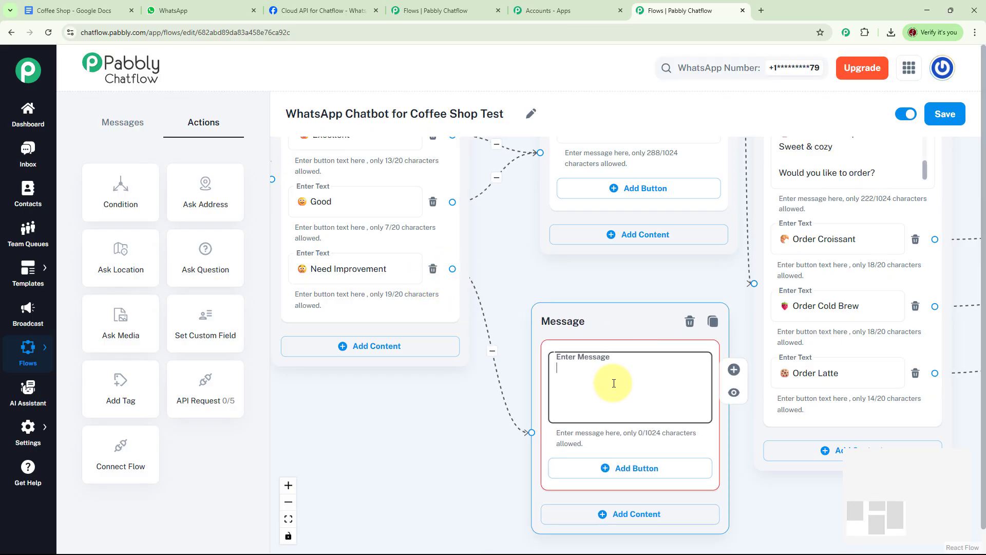
key(ctrl+v)
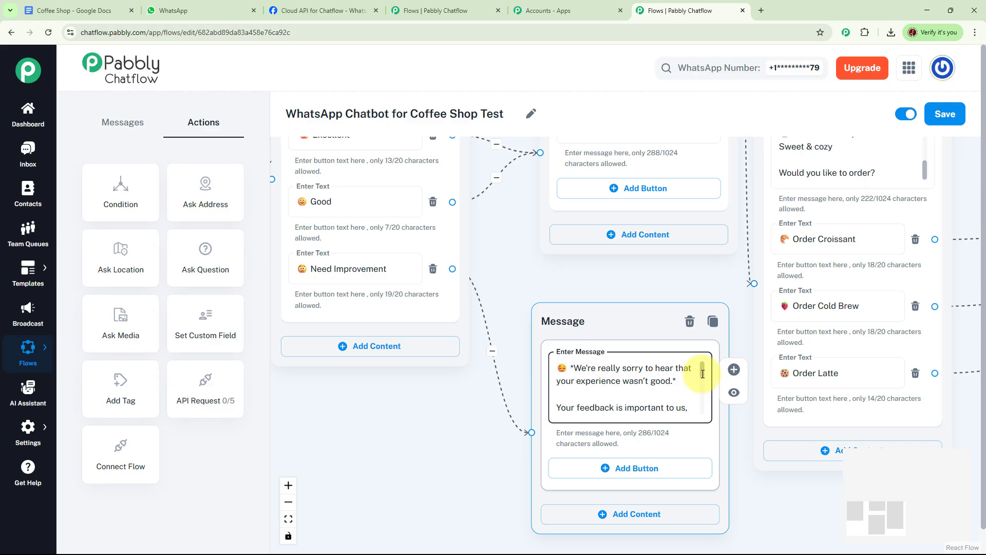
scroll(702, 375, down, 1)
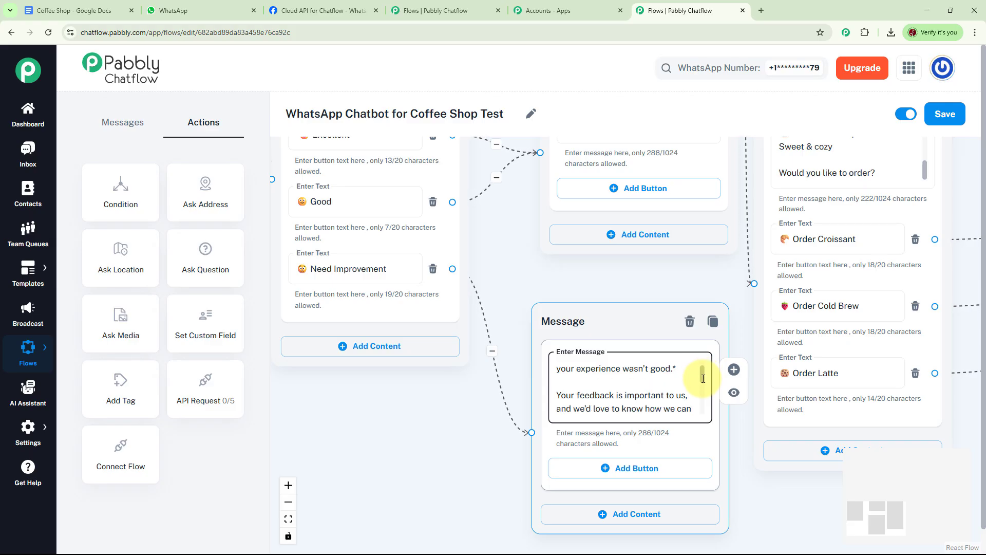
scroll(702, 378, down, 1)
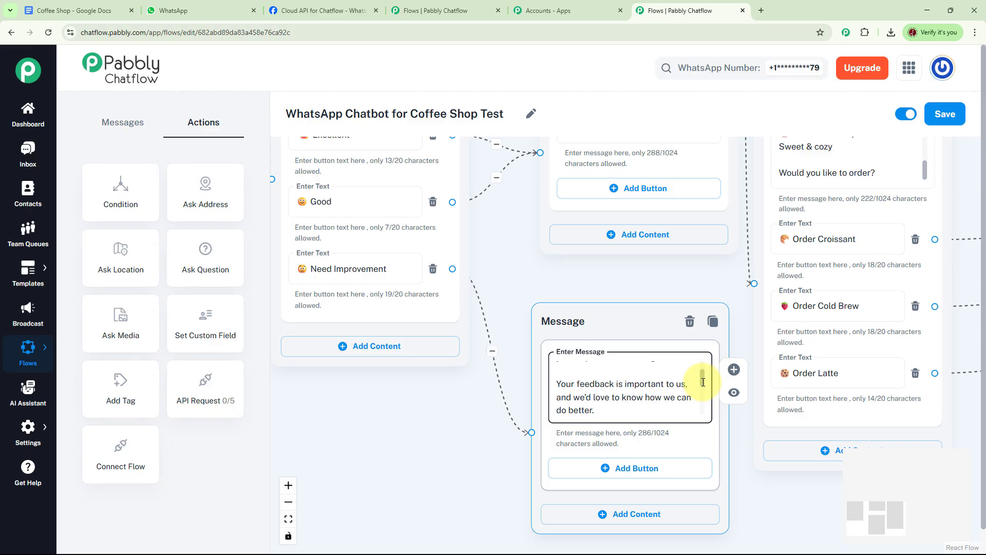
scroll(703, 382, down, 1)
drag(703, 382, 702, 414)
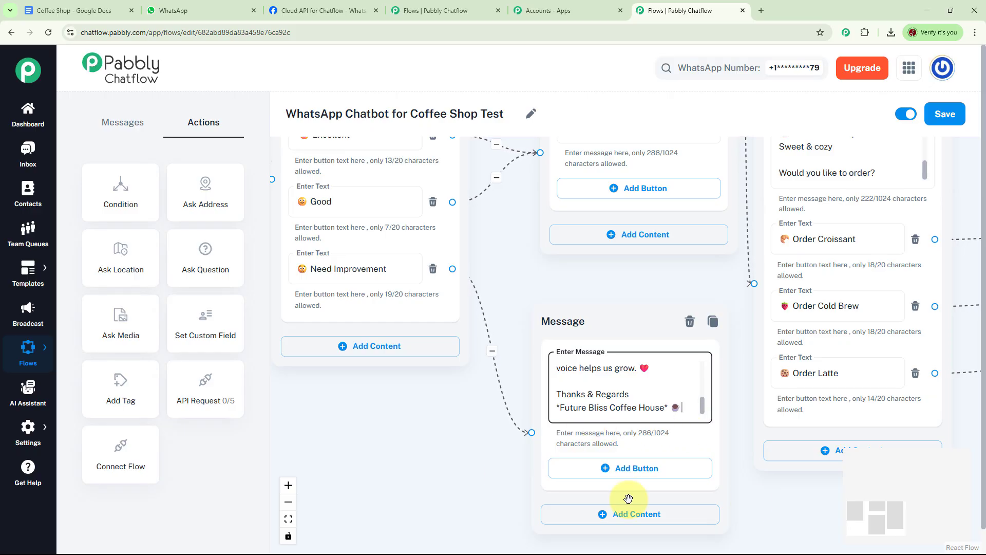
Look over the complete chatbot flow with all its messages and connections.
scroll(745, 505, down, 5)
drag(611, 497, 652, 449)
scroll(770, 447, down, 2)
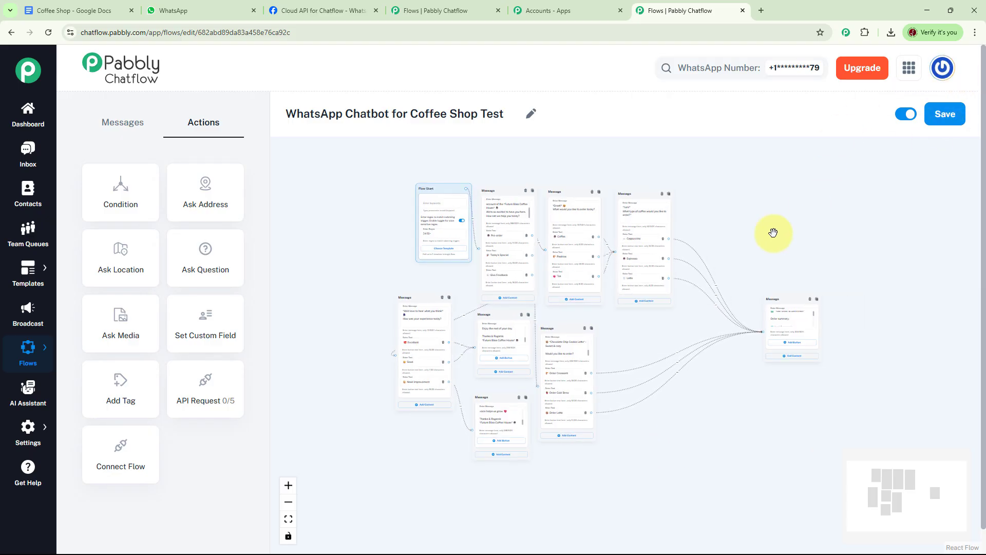
Switch to WhatsApp Web and clear the Future Bliss Coffee House chat.
click(220, 11)
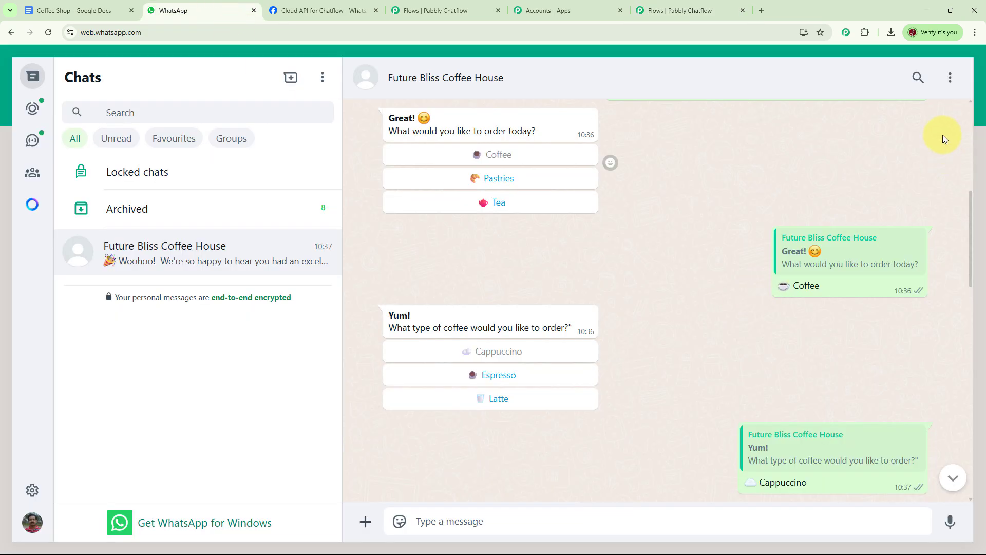
click(950, 82)
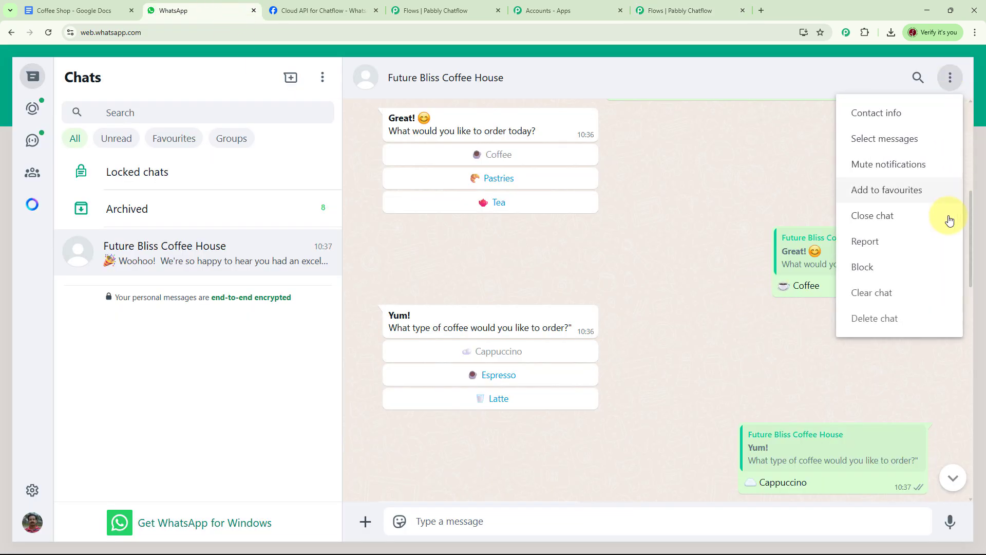
click(892, 296)
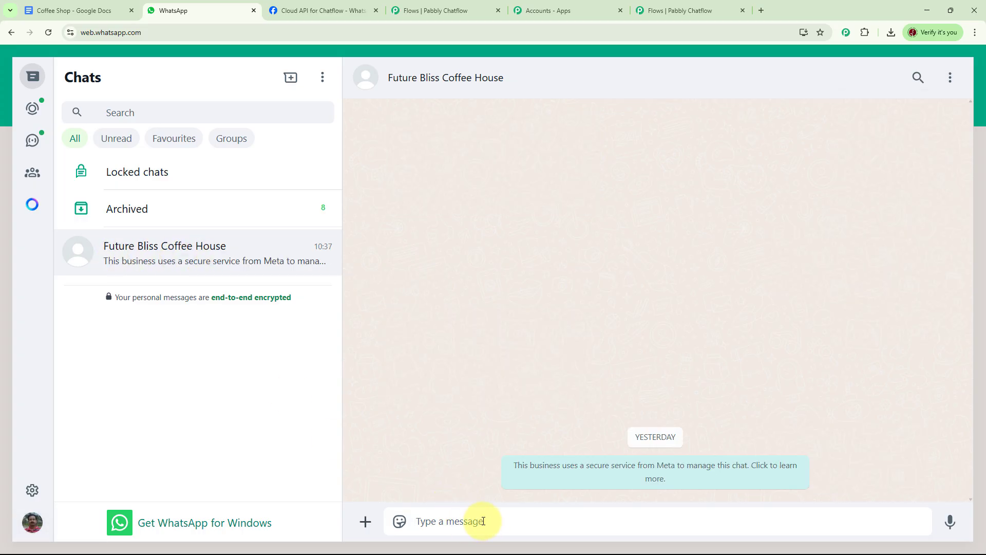
Test the chatbot by sending "Cold Coffee" and choosing Today's Special and Pre-order from the welcome message.
key(Return)
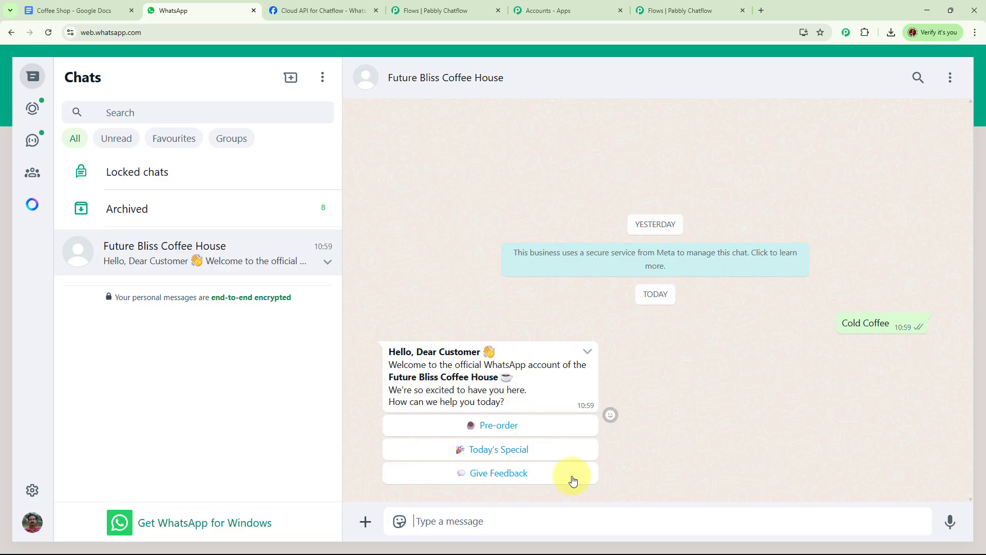
click(508, 449)
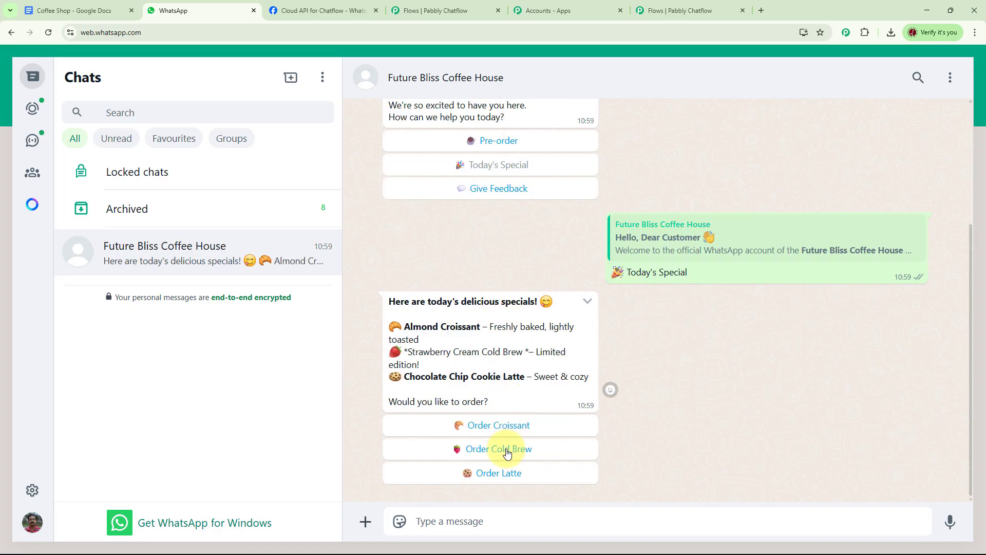
scroll(503, 360, up, 4)
click(502, 319)
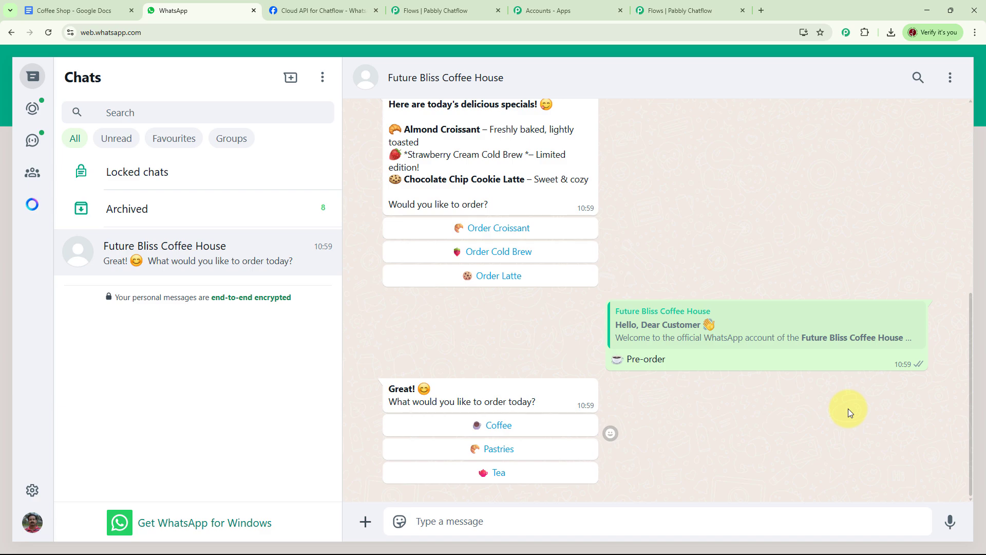
Switch back to Pabbly Chatflow and open its dashboard.
click(673, 10)
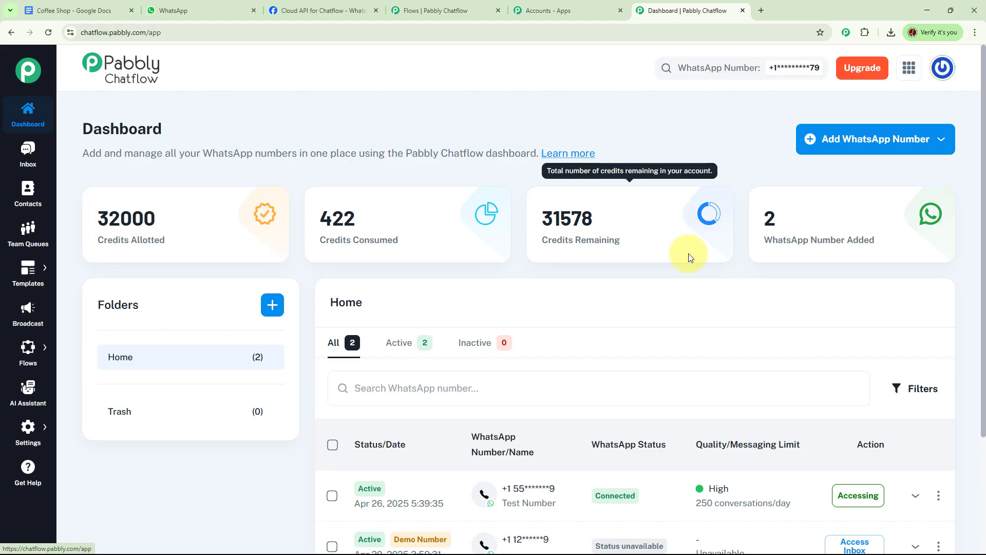